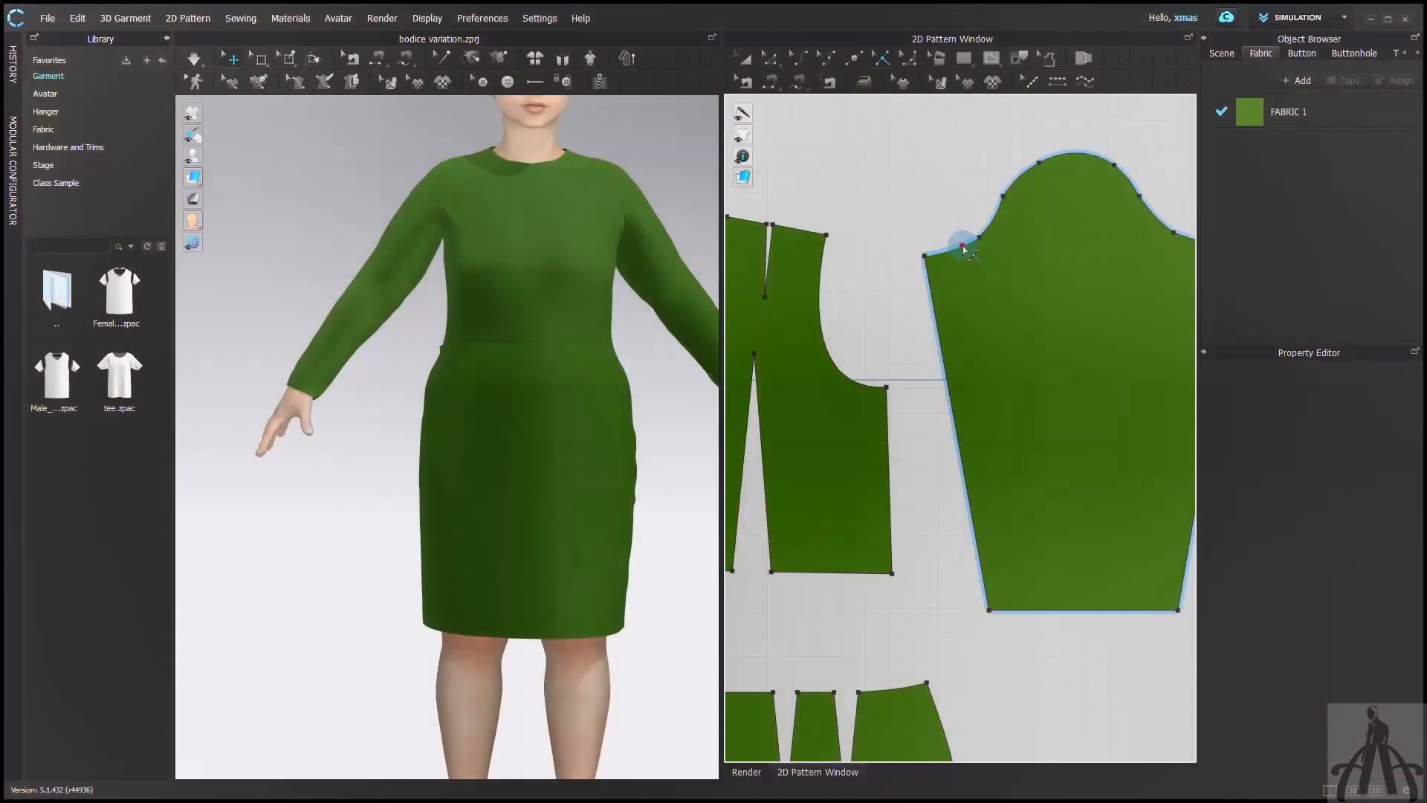
Step: Add a notch on the lower front curve of the sleeve cap, just above the curve point
click(995, 231)
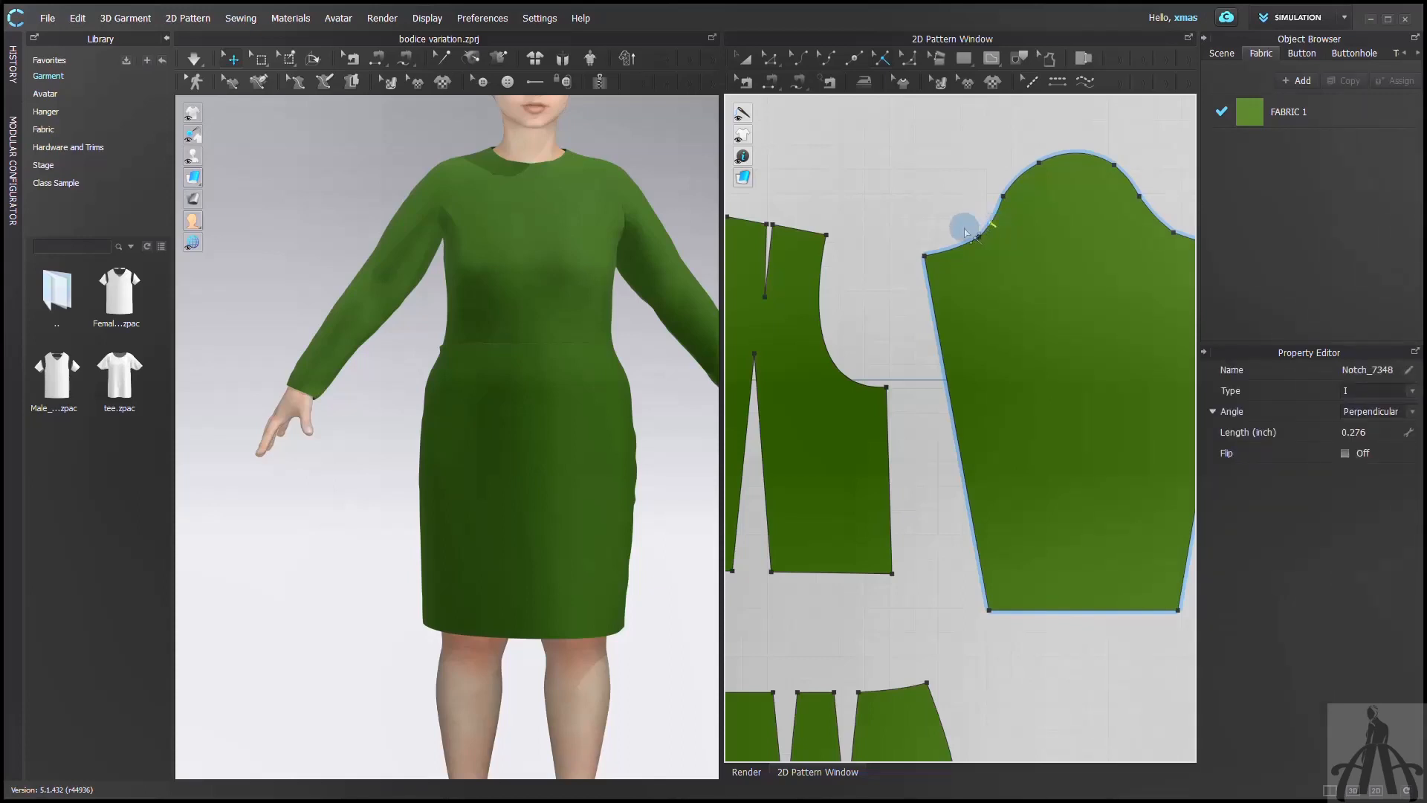
scroll(964, 225, down, 3)
scroll(1115, 240, up, 4)
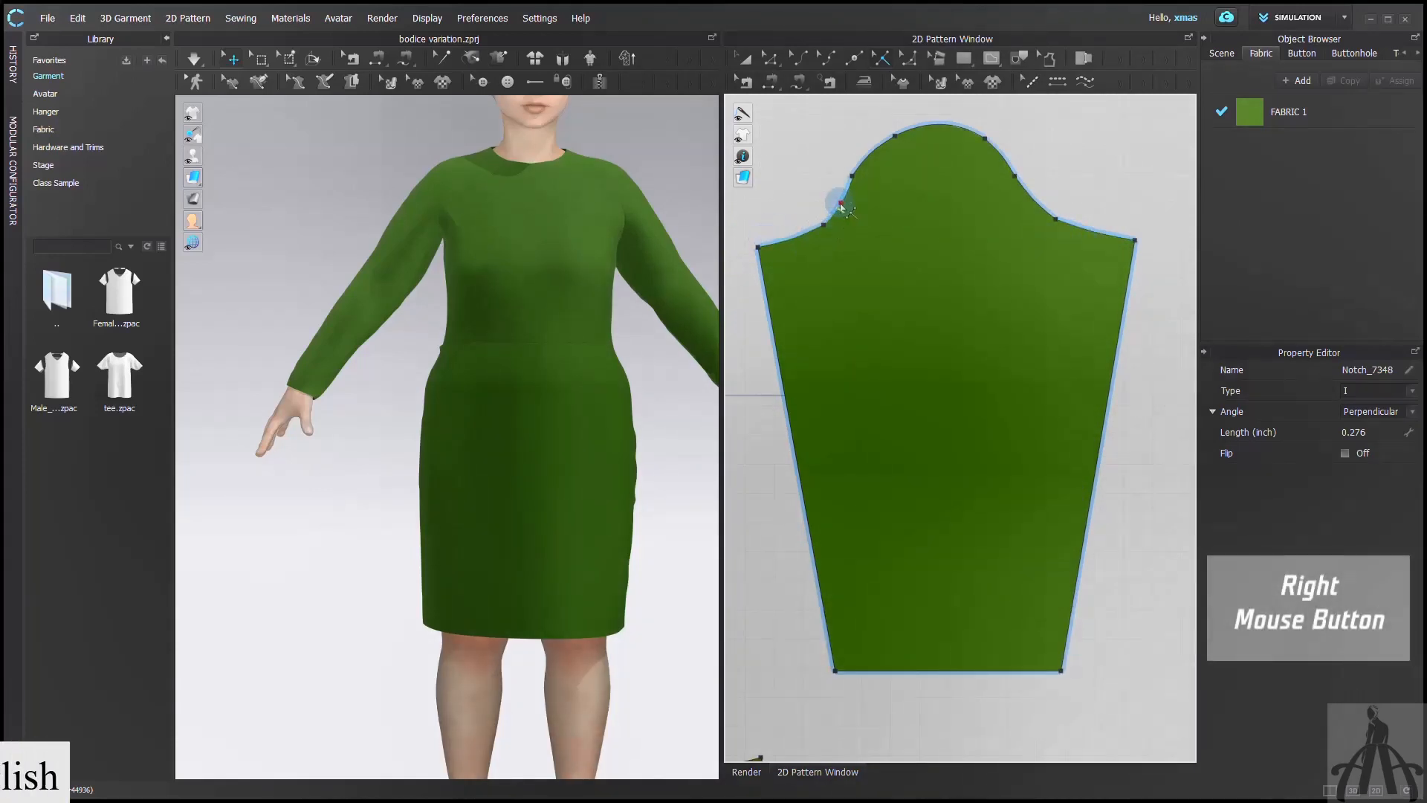
Step: Add a notch on the opposite lower sleeve cap curve, with Line 1 set to 1 in
right_click(1075, 232)
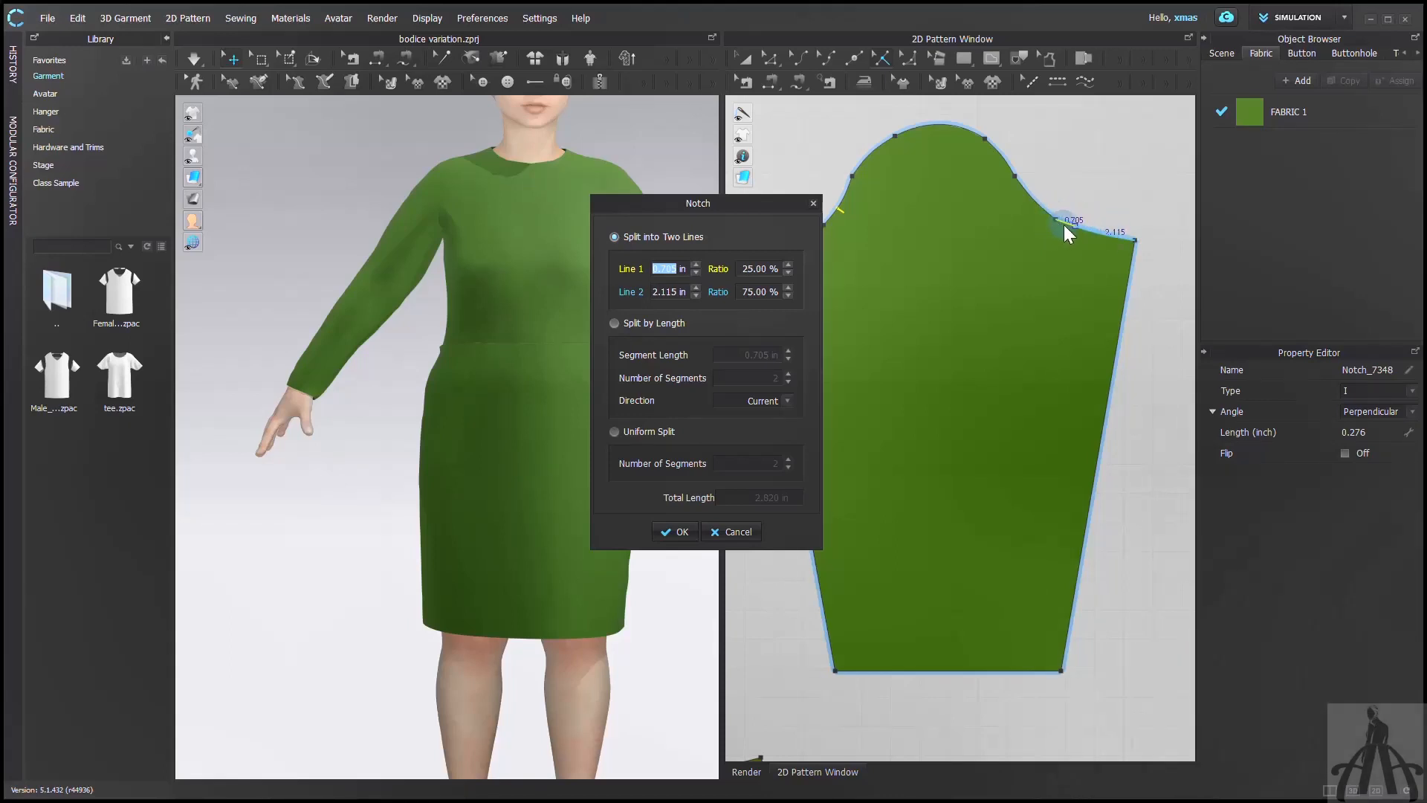
click(732, 533)
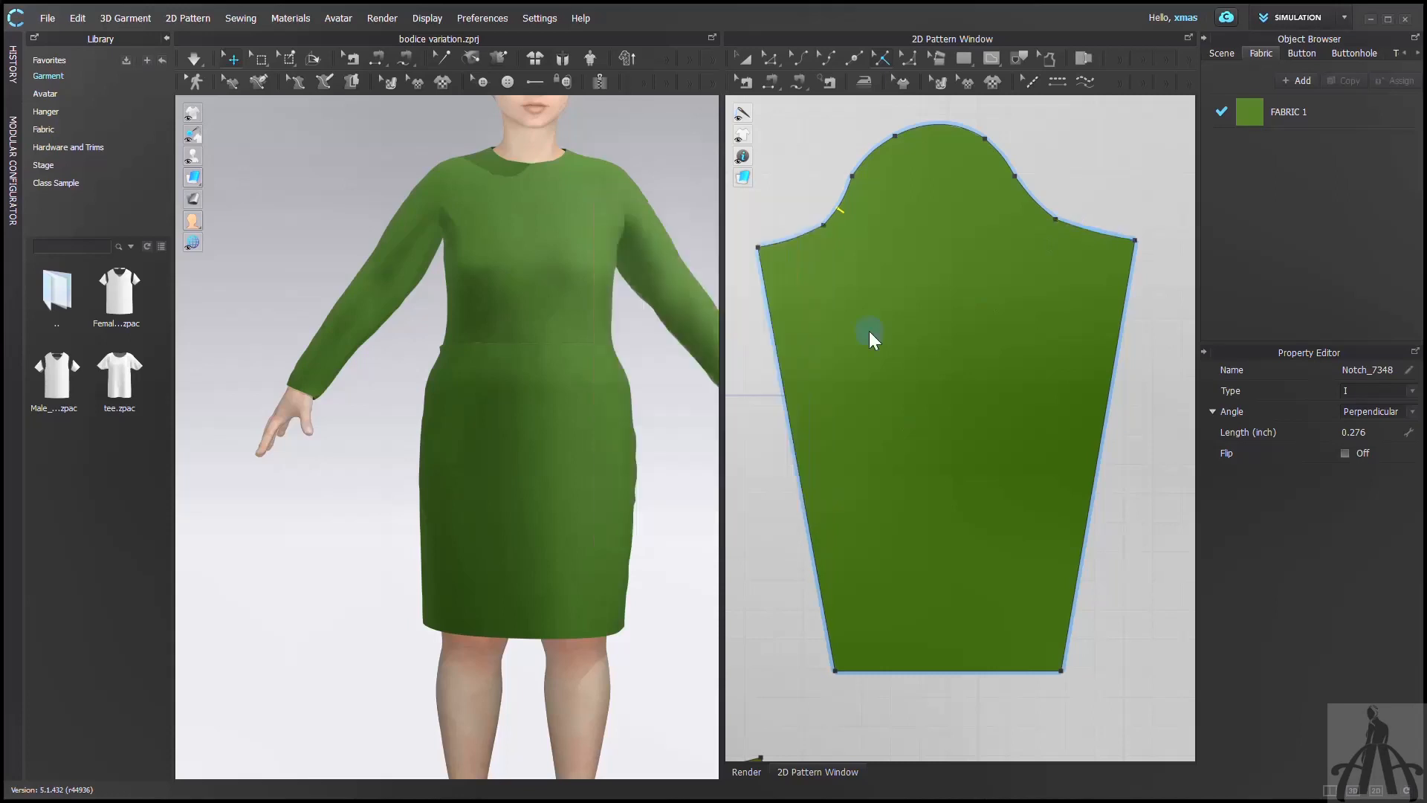
right_click(1037, 209)
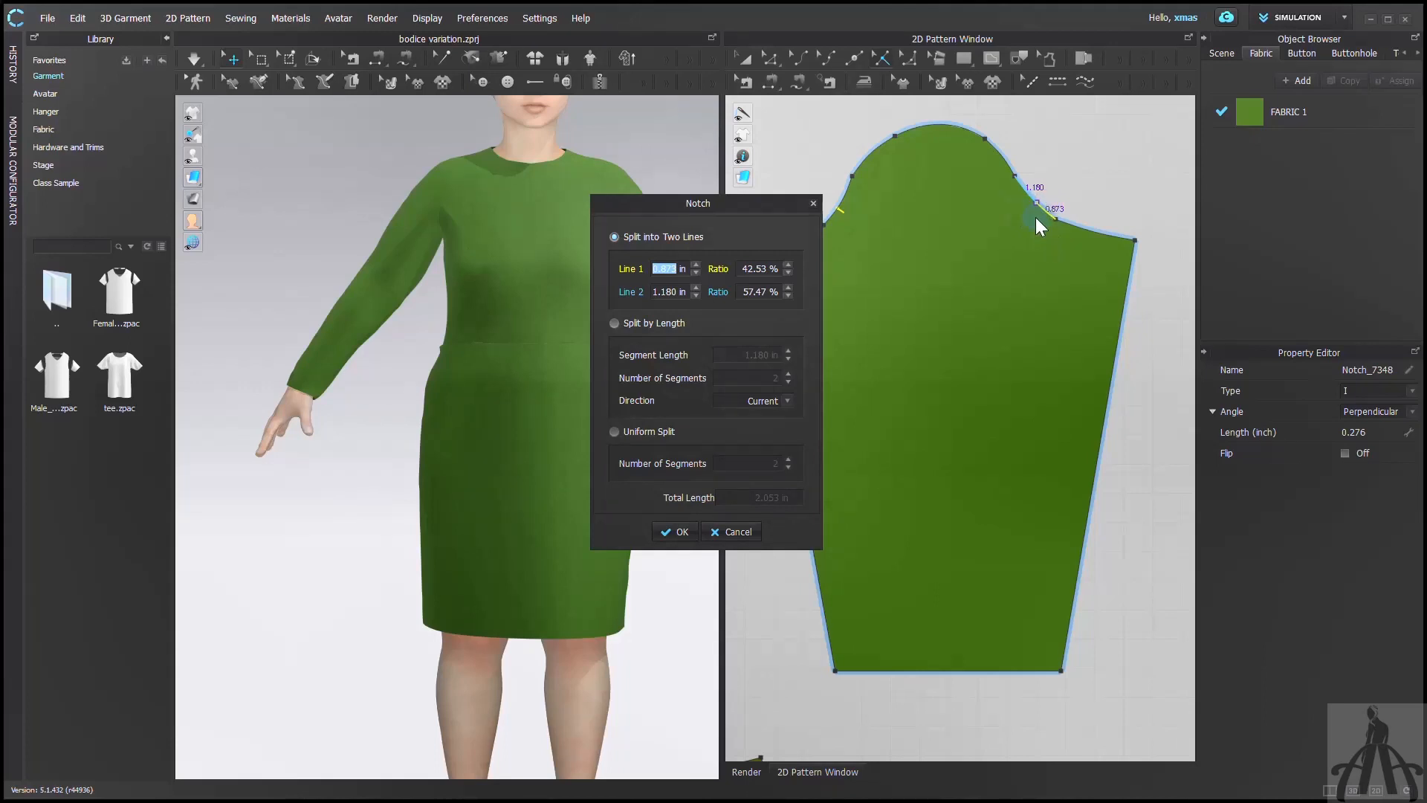
text(1)
click(653, 533)
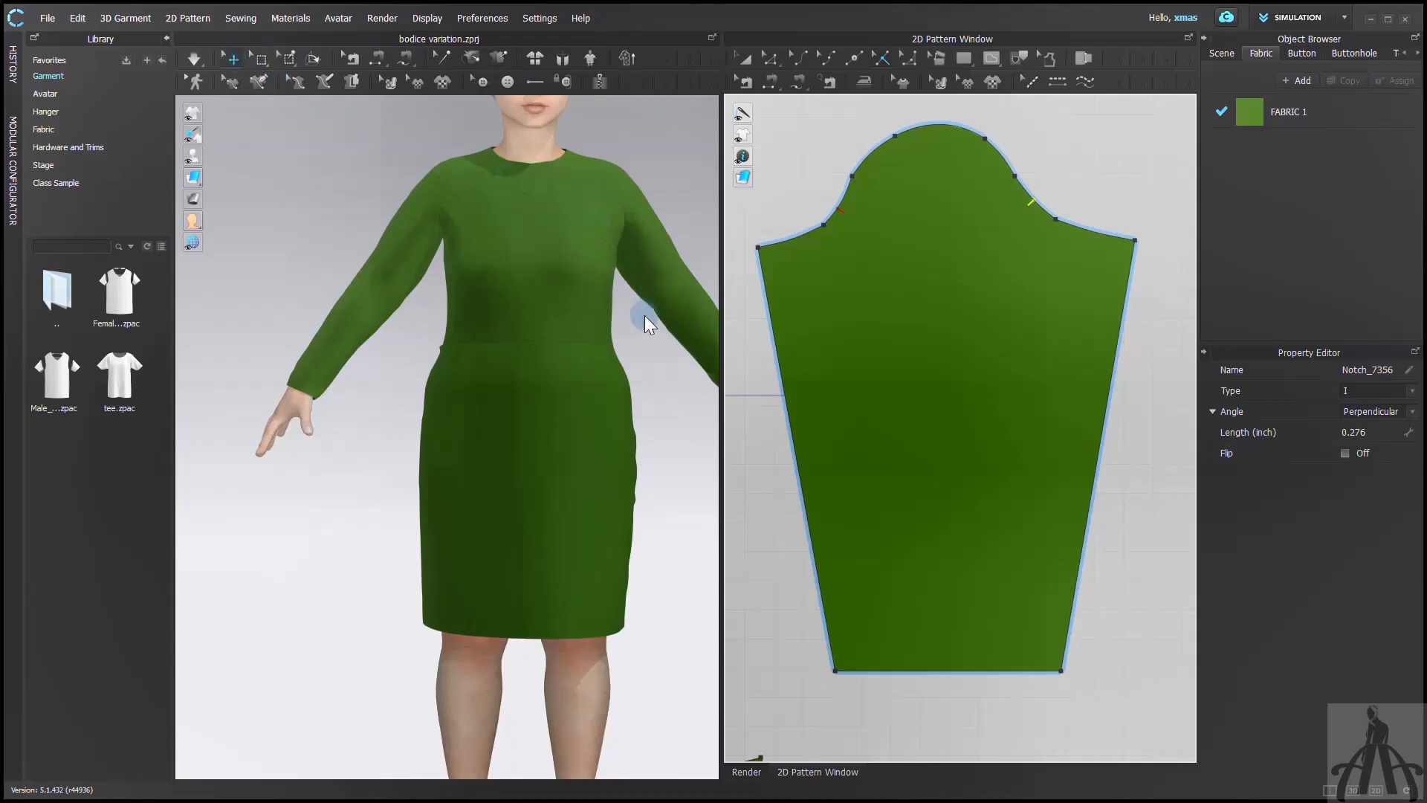
Step: Check the sleeve's front and back sides on the avatar and add a second notch on the lower back cap curve
mouse_move(539, 332)
right_down()
mouse_move(497, 327)
mouse_move(551, 311)
right_up()
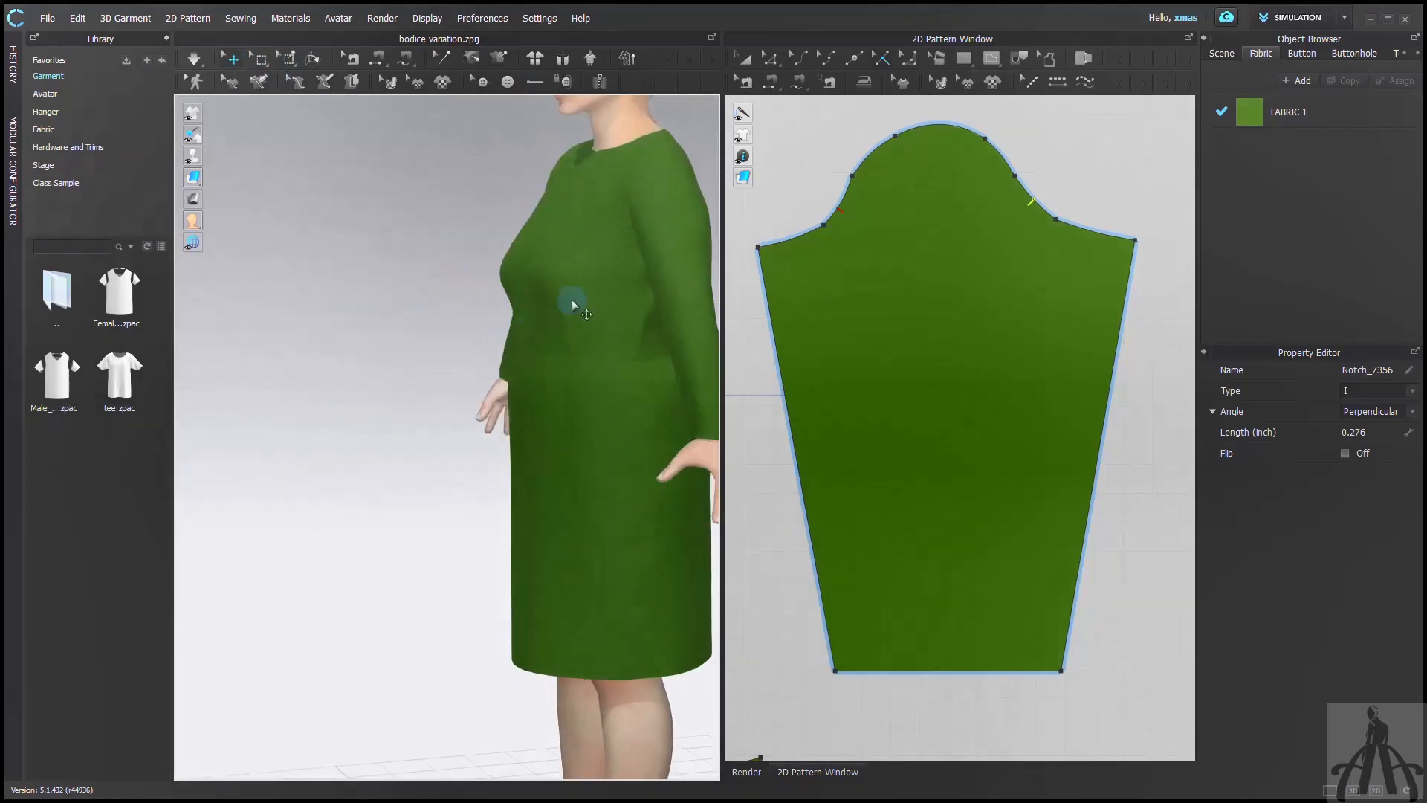
click(657, 211)
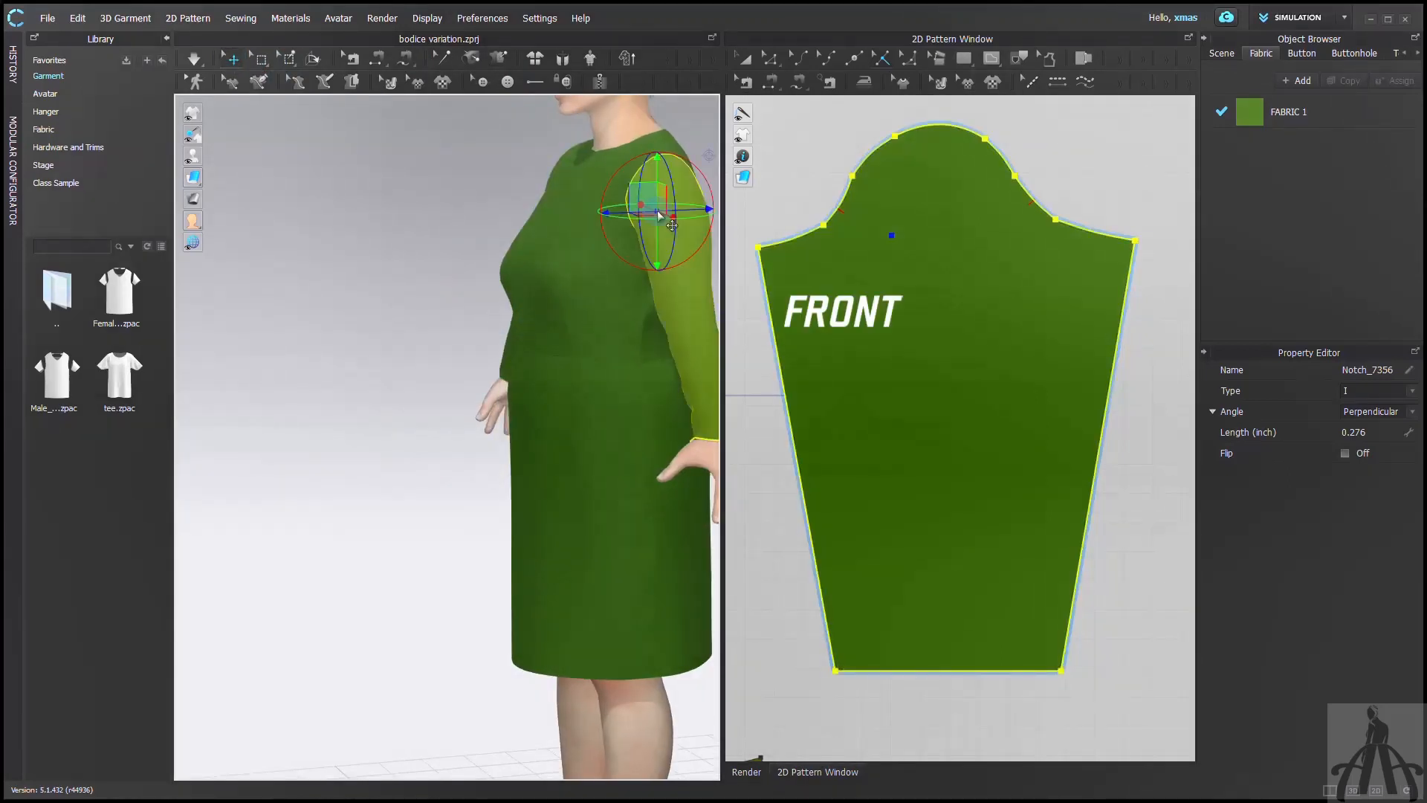
right_drag(657, 212, 556, 286)
click(524, 265)
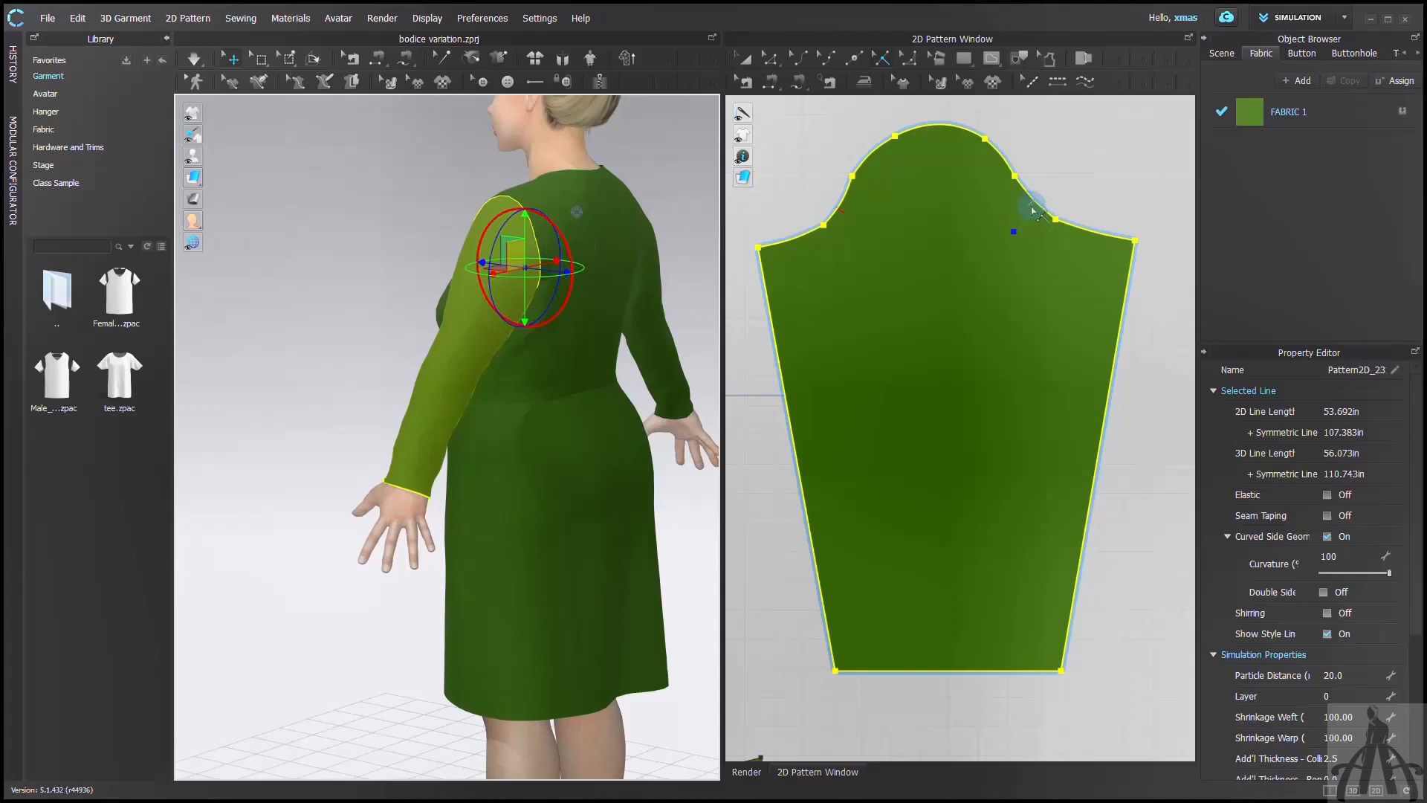
scroll(1036, 211, up, 3)
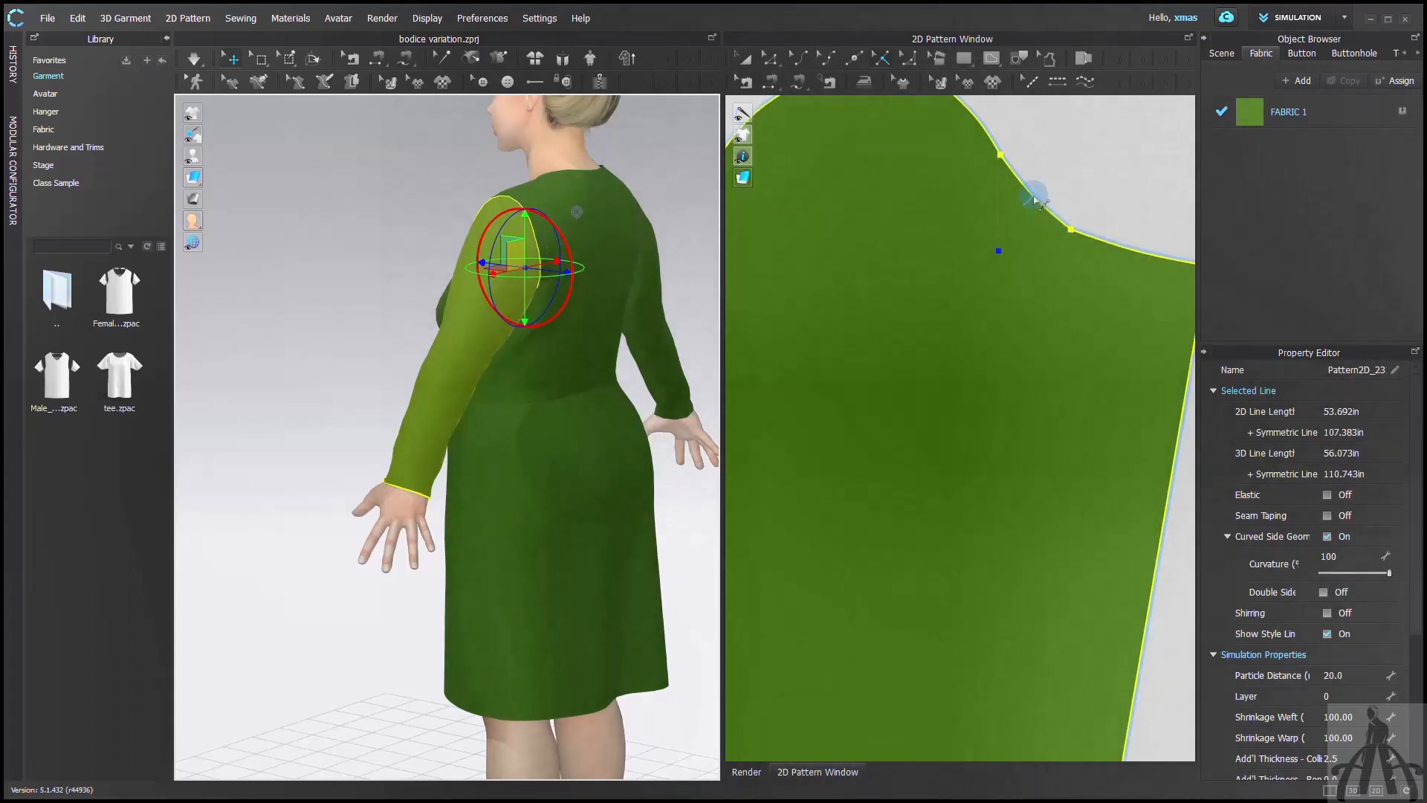
right_click(1046, 212)
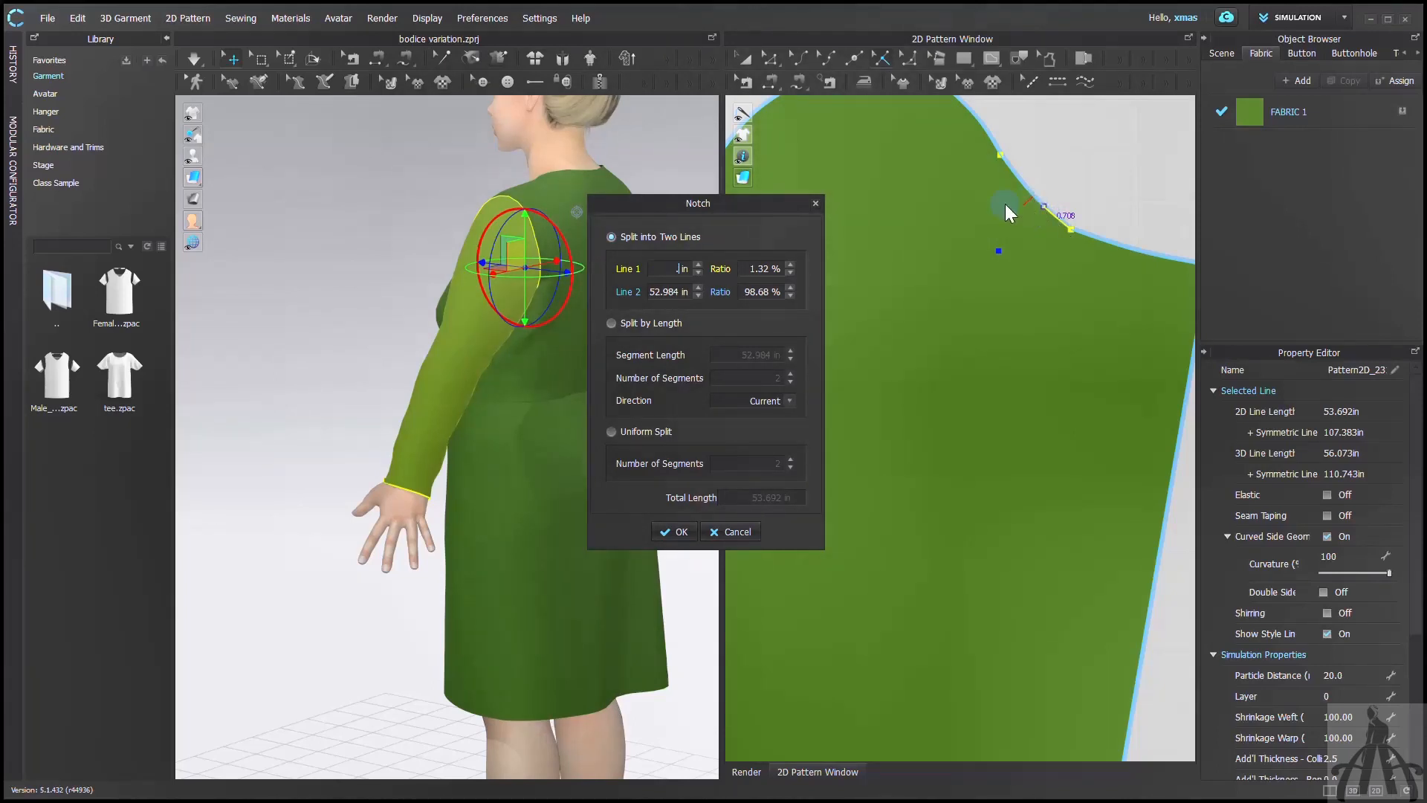
key(Return)
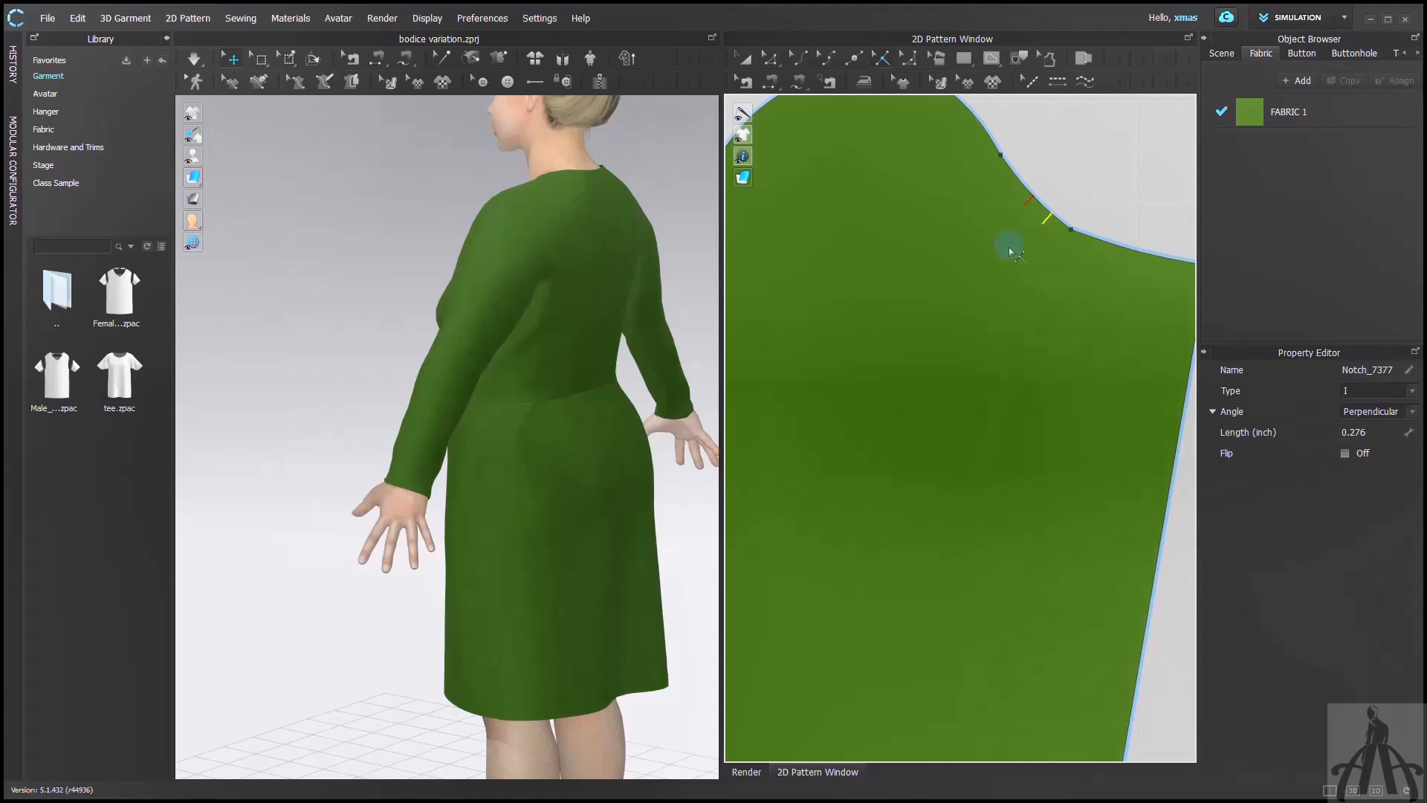
Step: Examine how the sleeve's notched sides relate to the bodice by selecting the front and back bodice pieces on the avatar
scroll(1119, 314, down, 4)
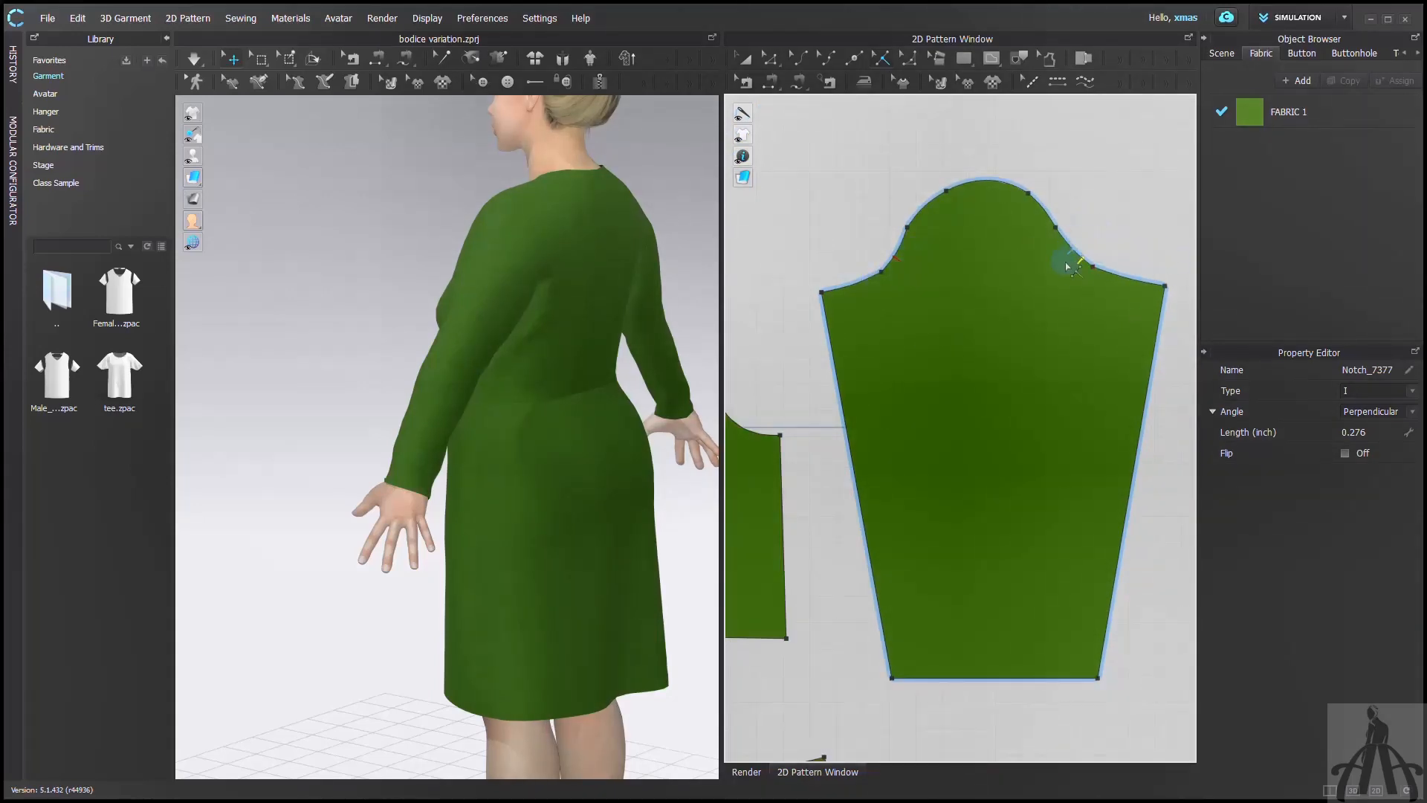
scroll(1114, 382, down, 2)
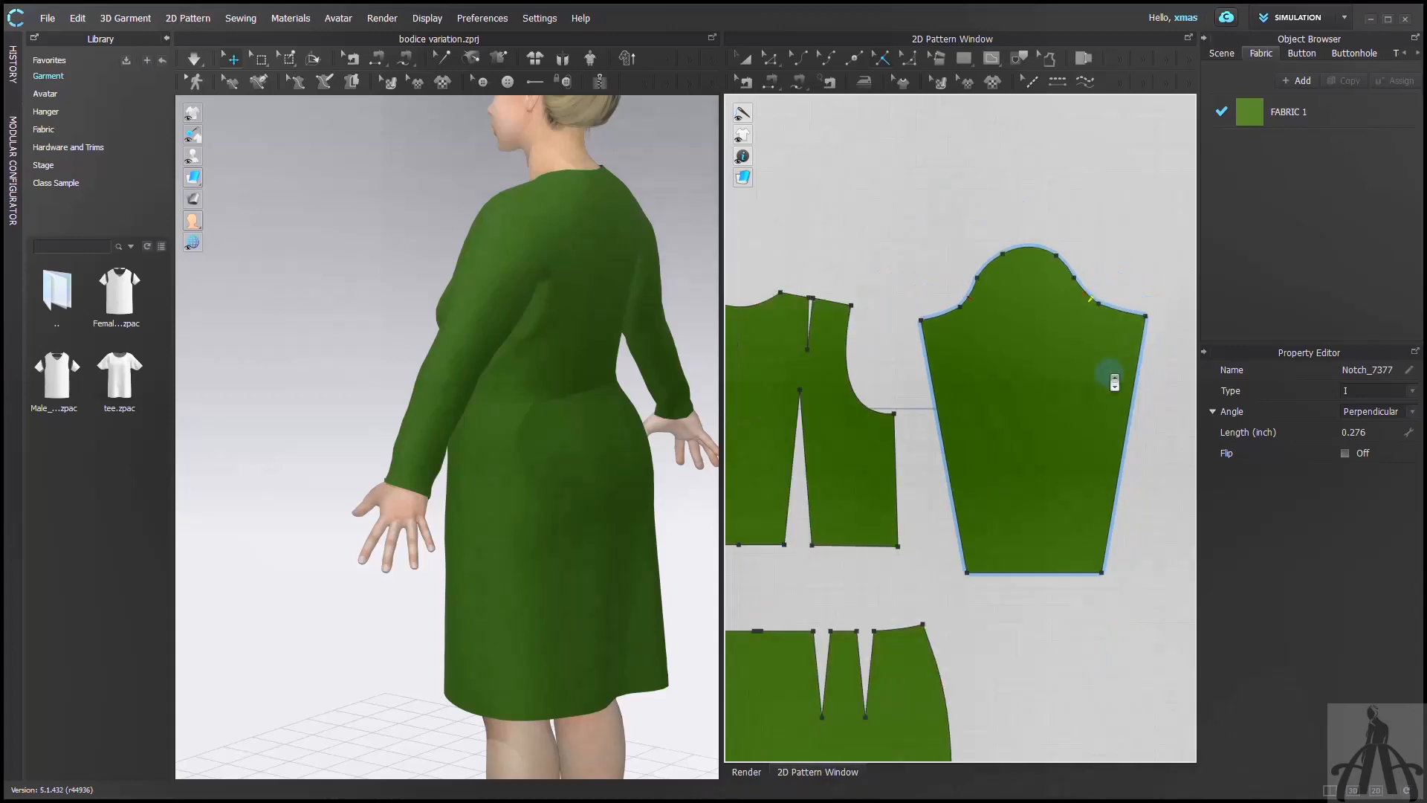
right_drag(510, 304, 657, 304)
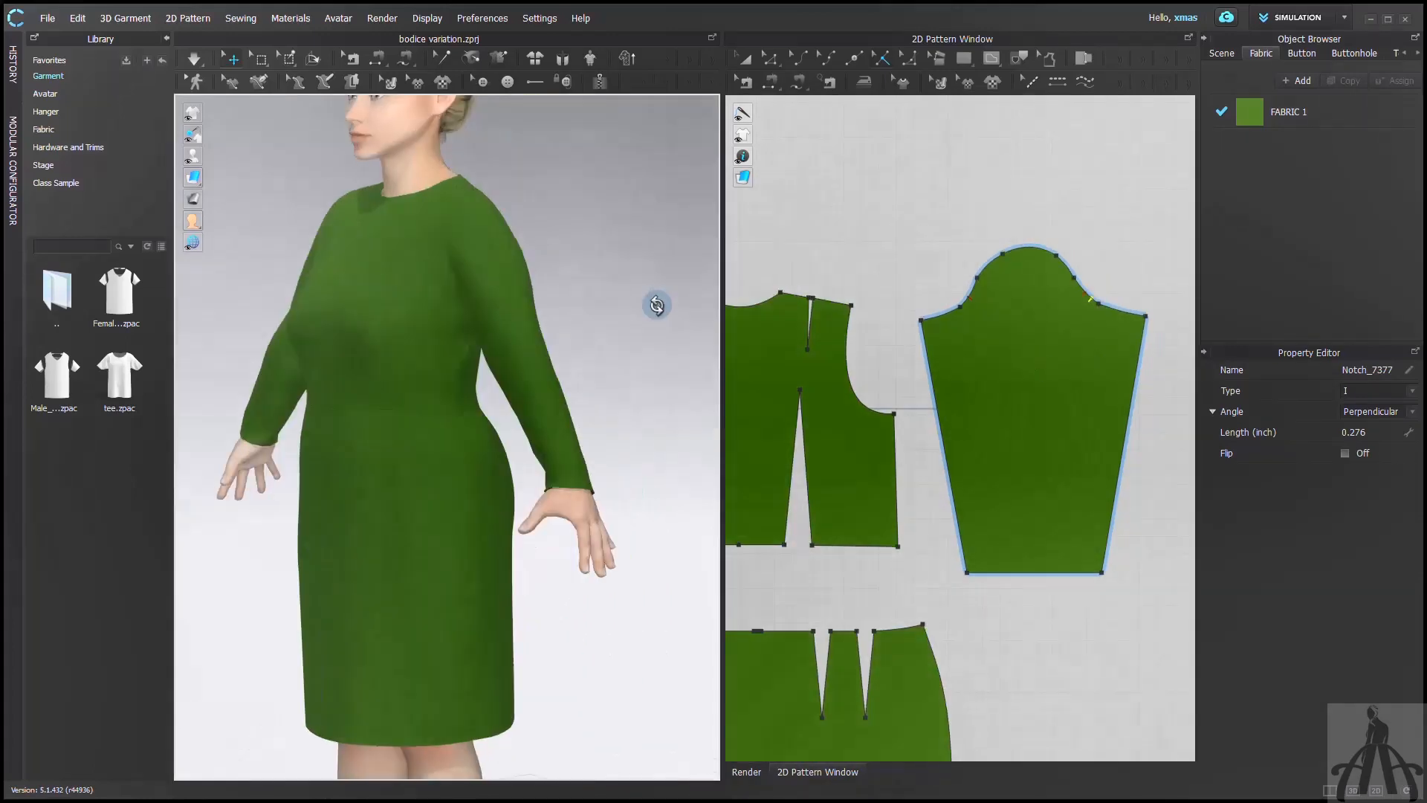
click(430, 265)
scroll(996, 419, down, 3)
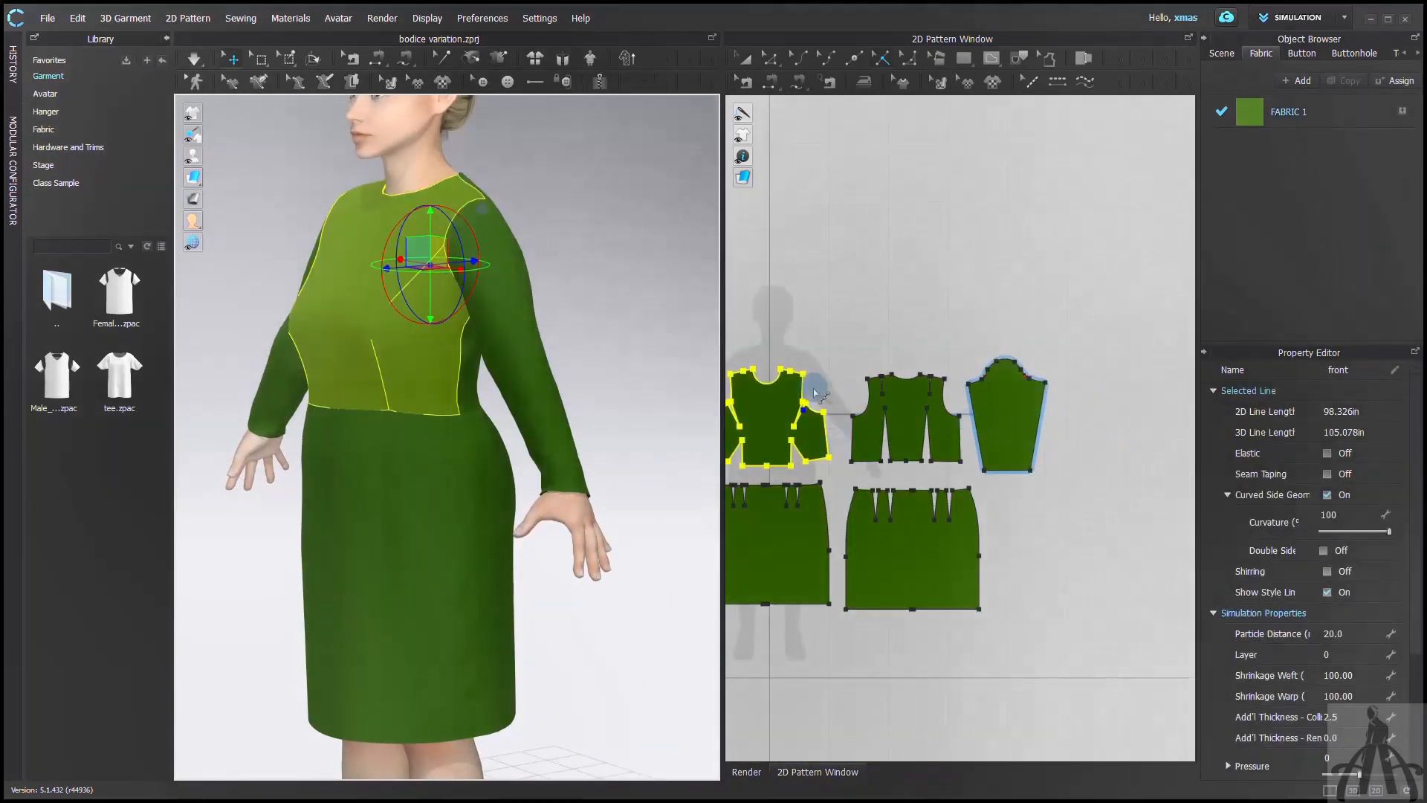
right_drag(583, 309, 446, 301)
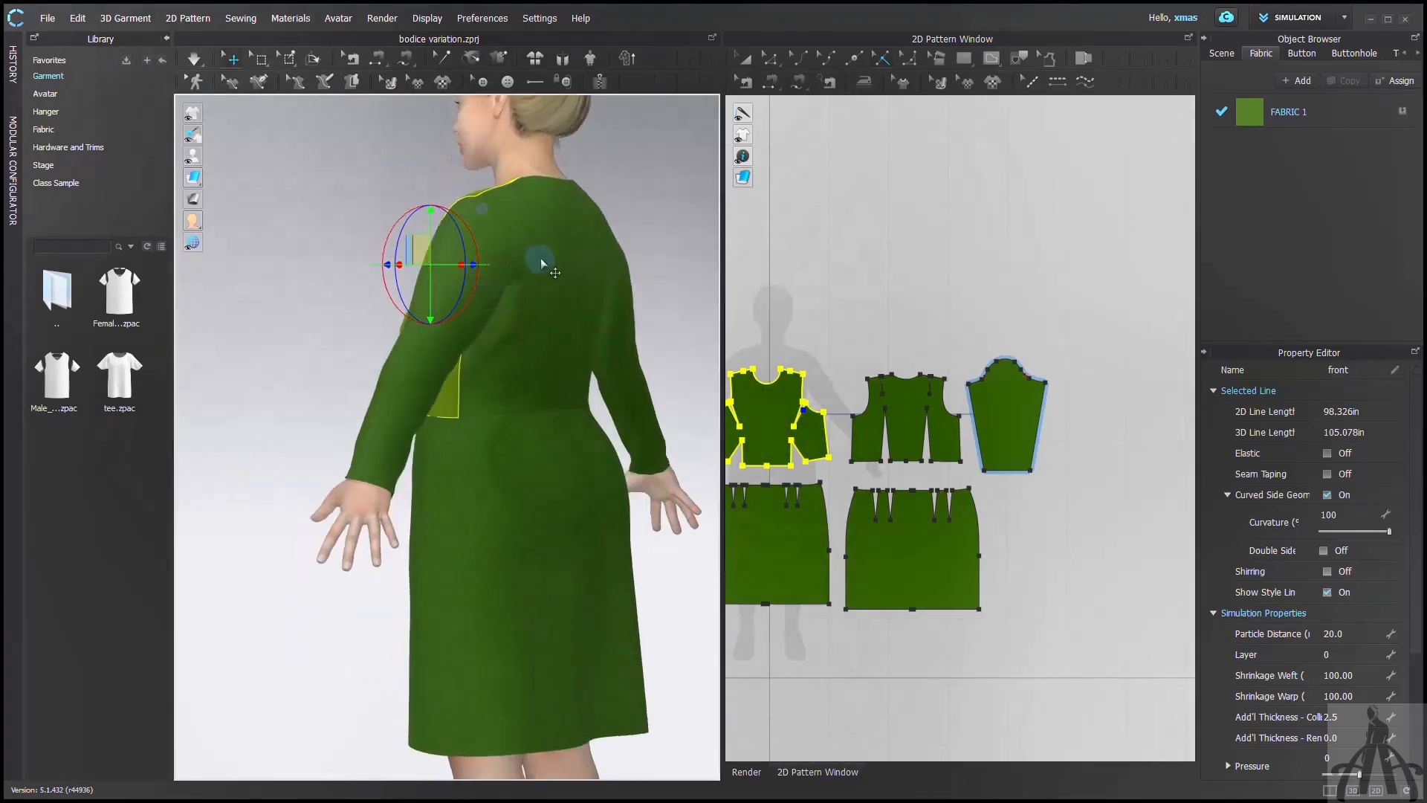
click(541, 262)
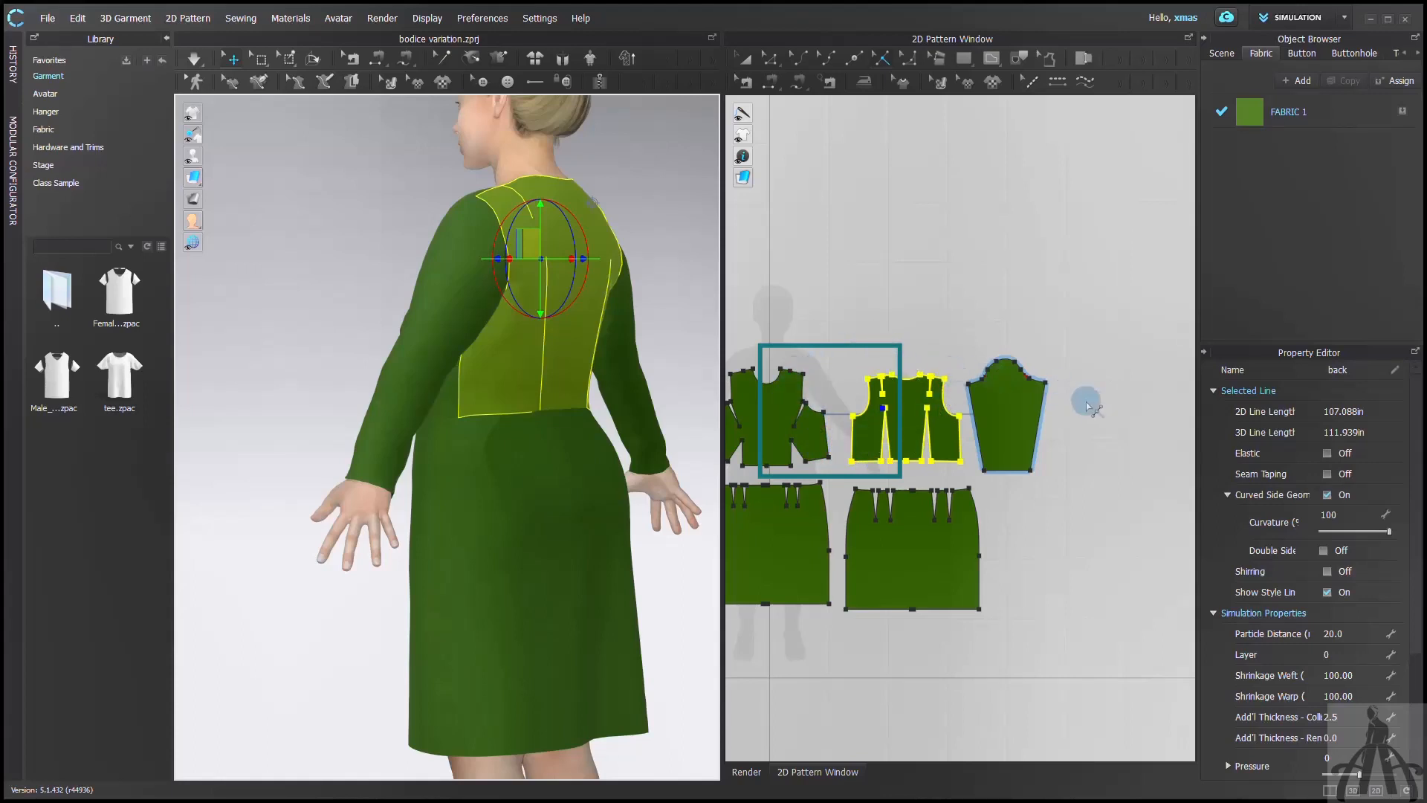
scroll(1014, 407, up, 2)
scroll(1015, 407, up, 3)
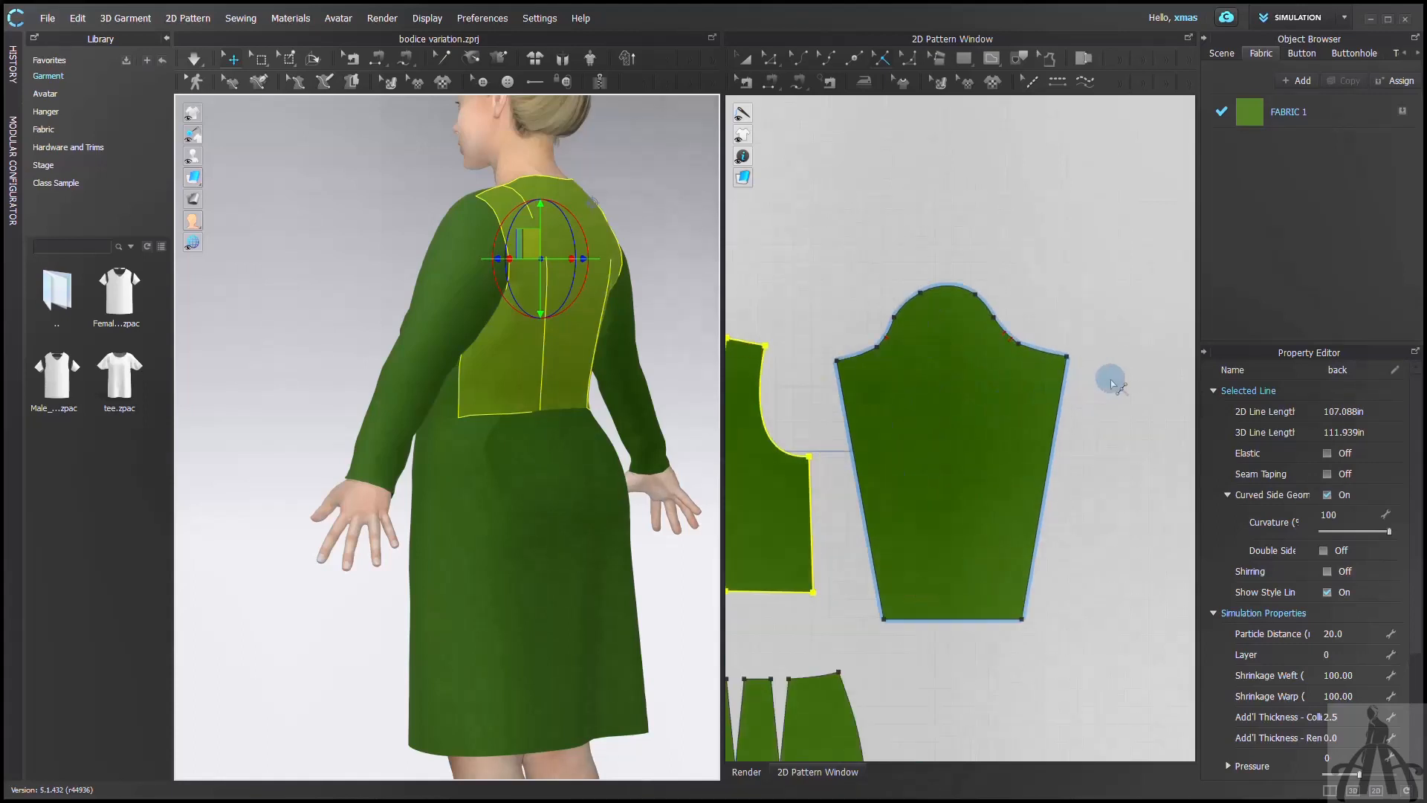
scroll(1013, 365, up, 1)
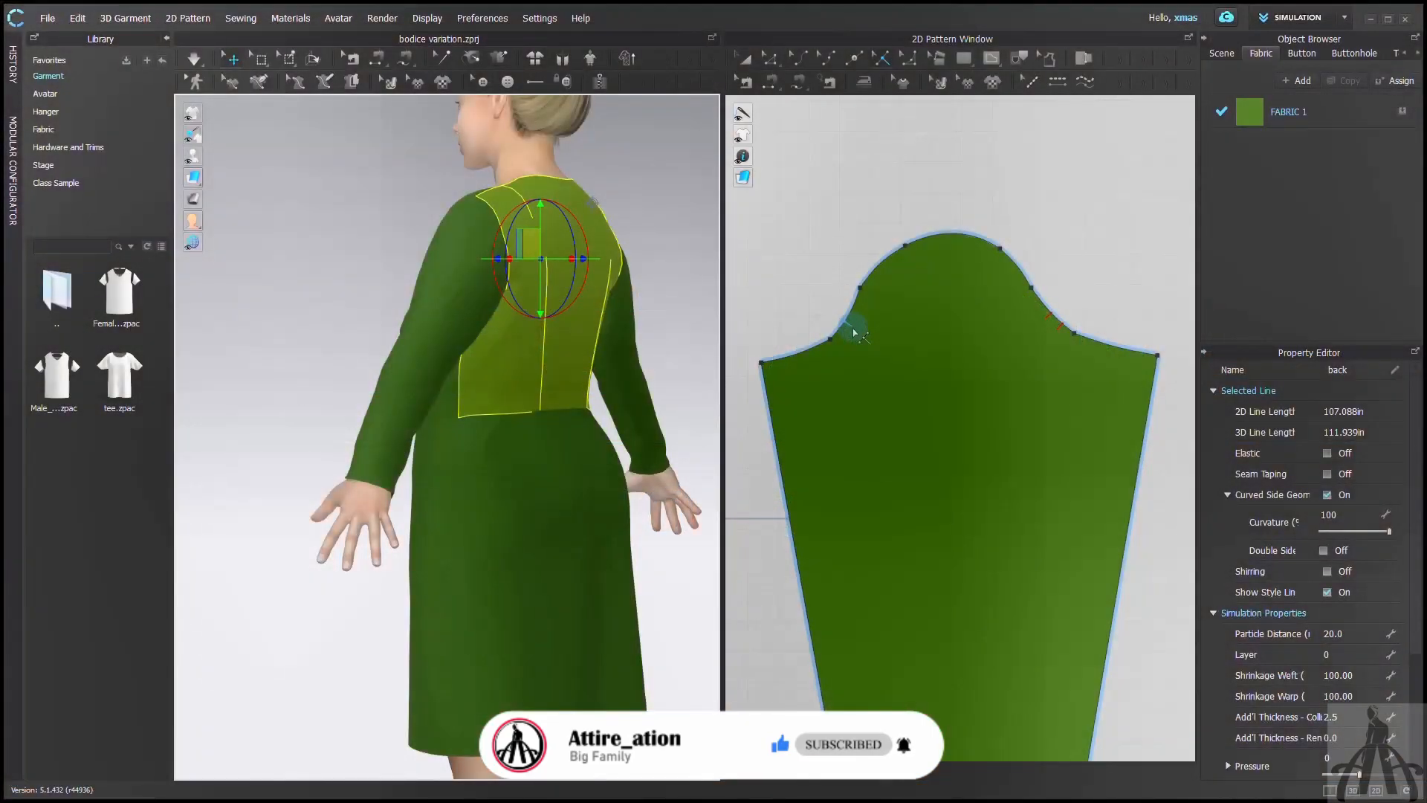
click(747, 79)
click(766, 58)
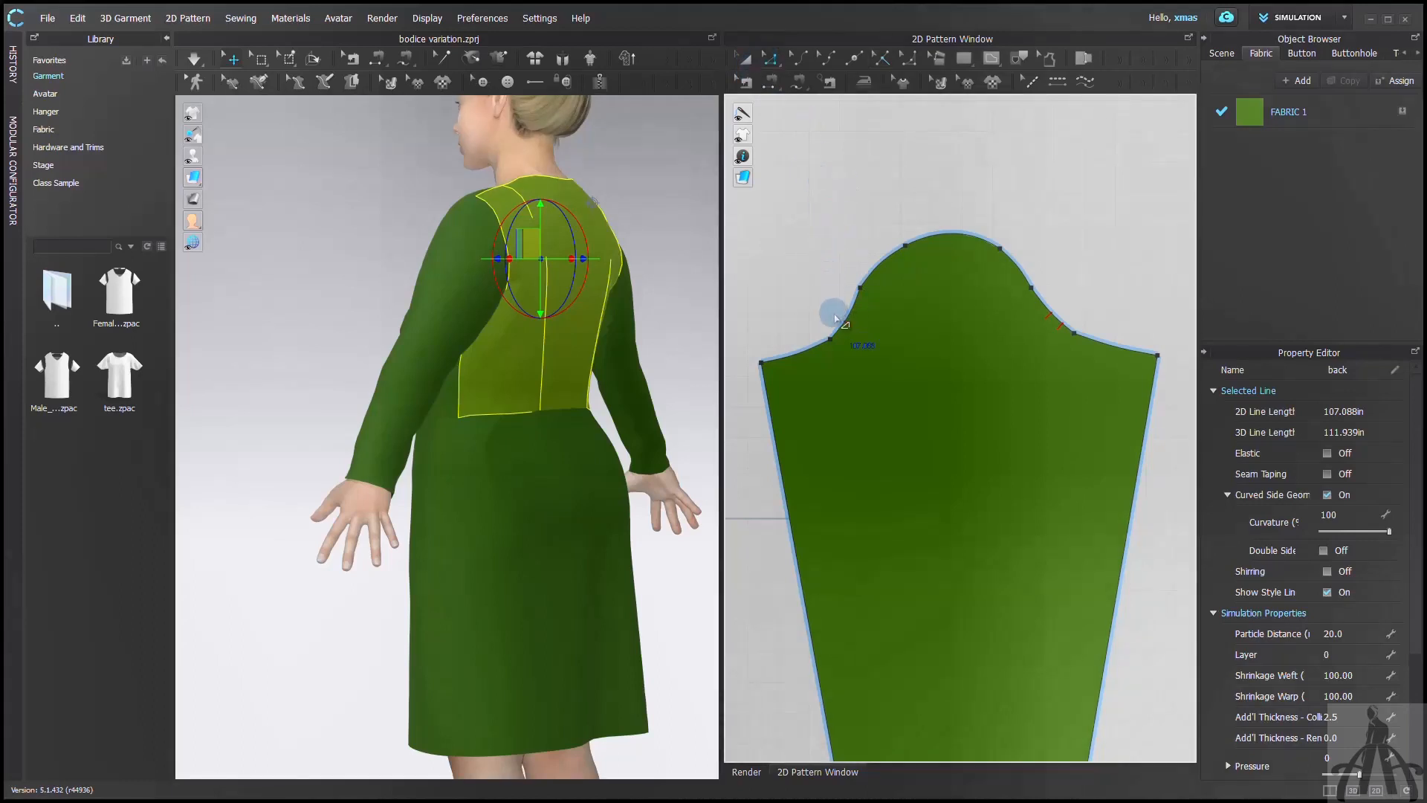
drag(847, 328, 1100, 336)
click(1096, 330)
click(1098, 235)
click(953, 182)
click(814, 340)
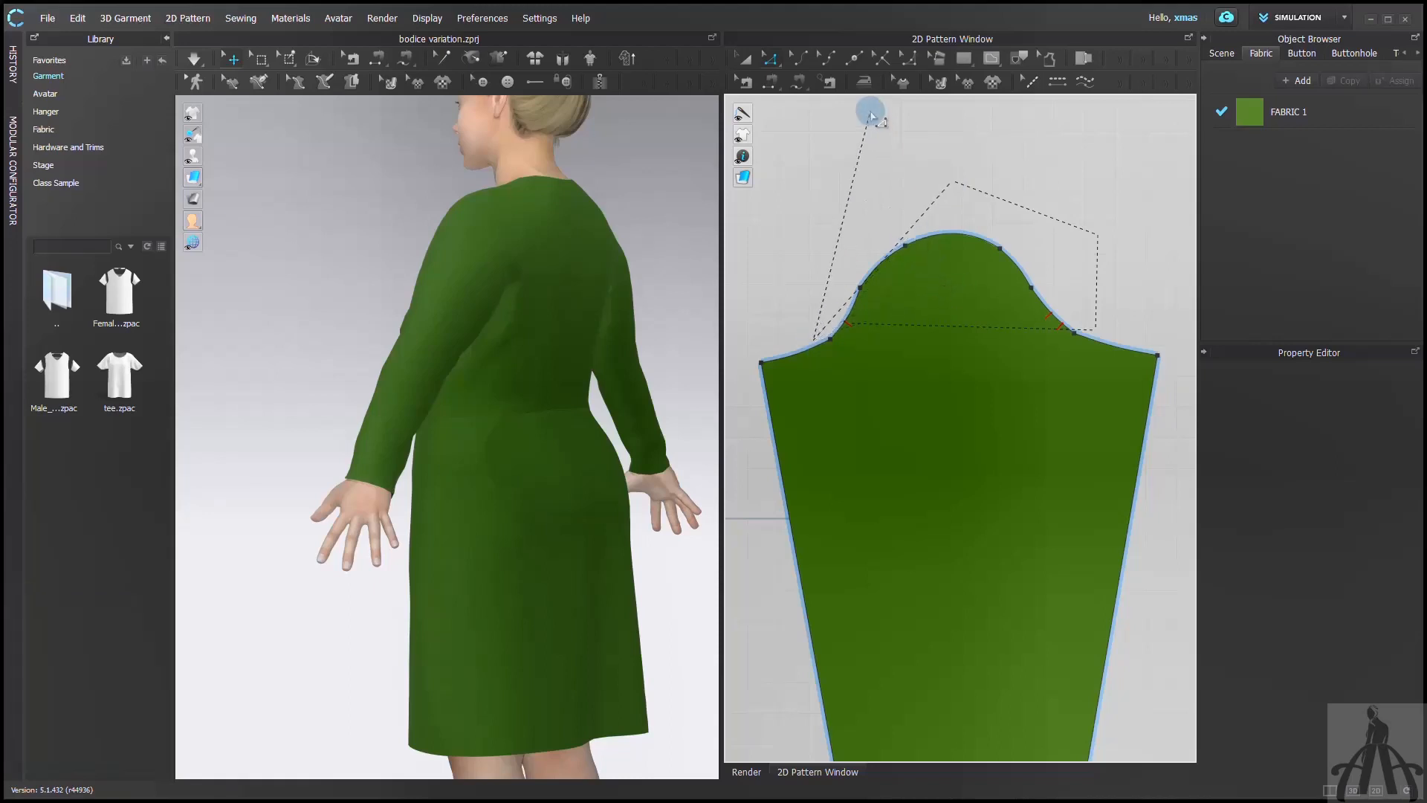
Step: Move the front sleeve cap notch upward along the curve by 0.2 in and add a point at the notch
click(873, 58)
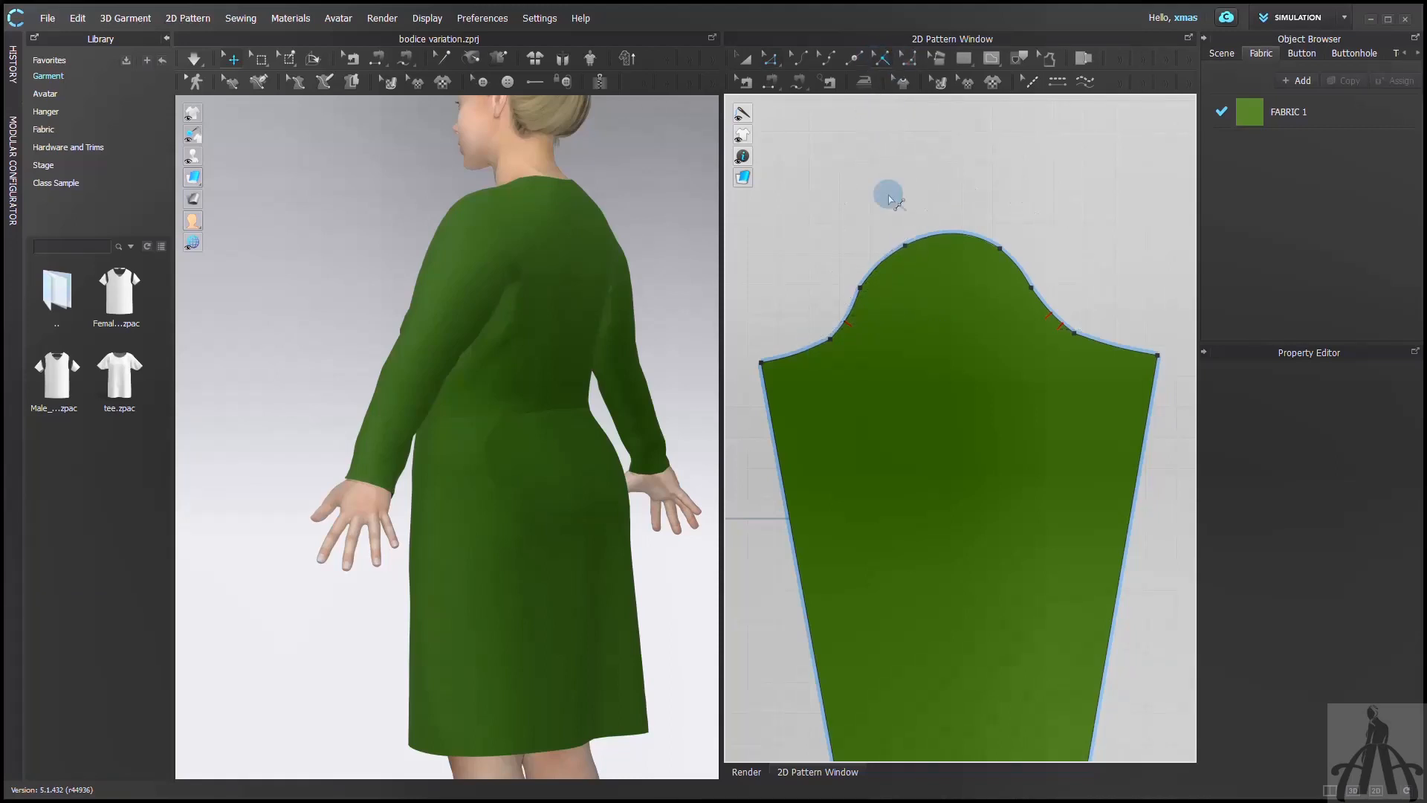
click(852, 327)
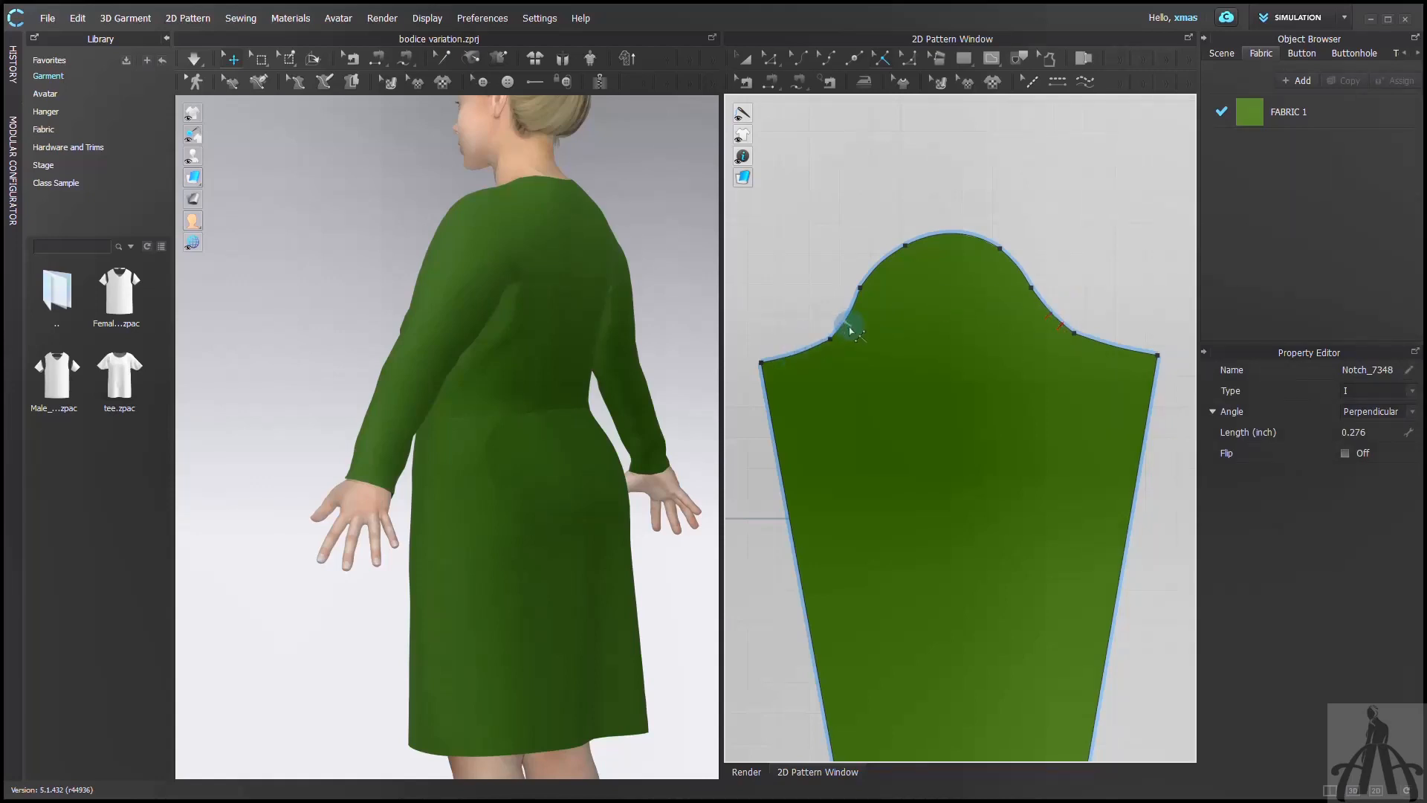
mouse_move(849, 329)
mouse_down()
mouse_move(855, 307)
mouse_move(839, 334)
mouse_move(863, 309)
mouse_move(859, 327)
mouse_up()
key(Delete)
click(861, 308)
right_click(858, 334)
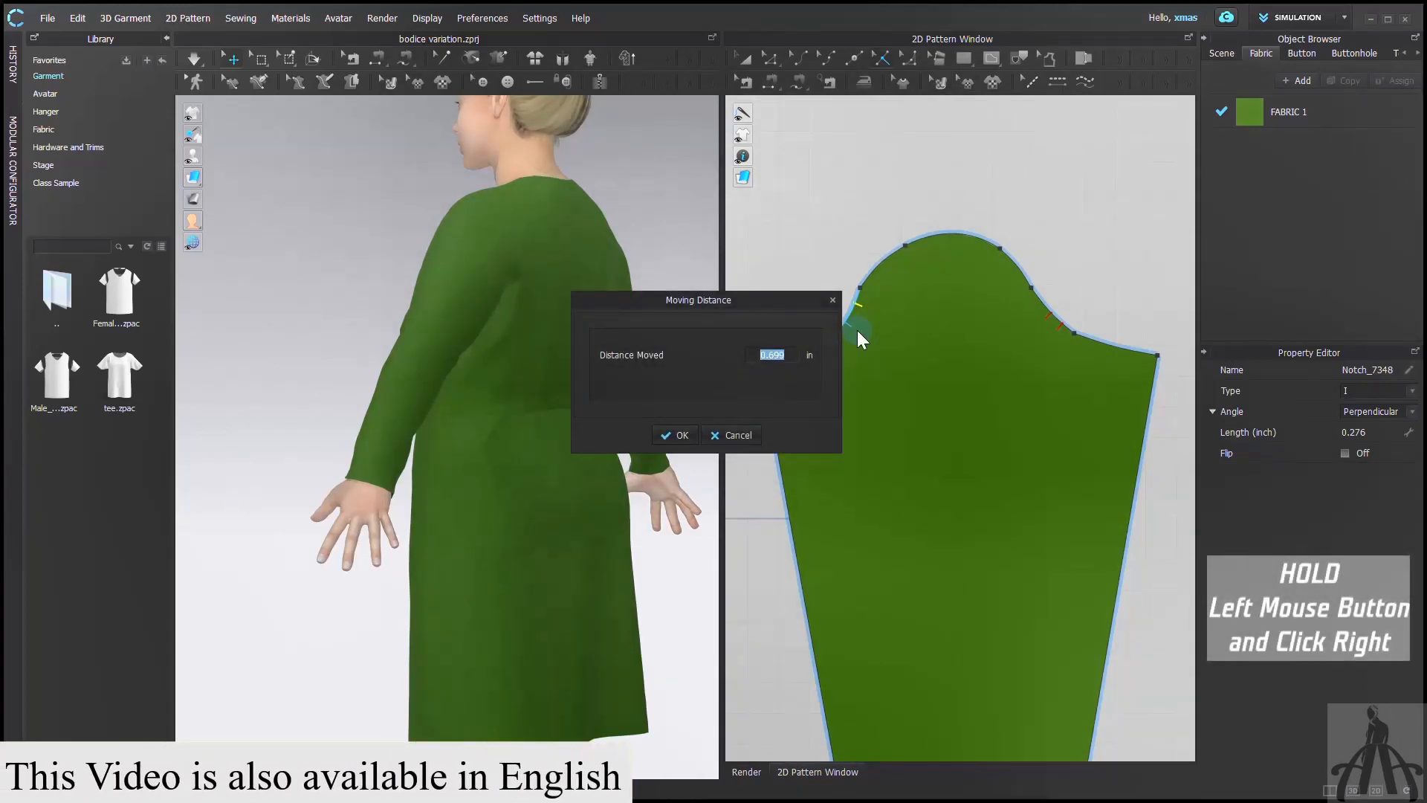
text(.2)
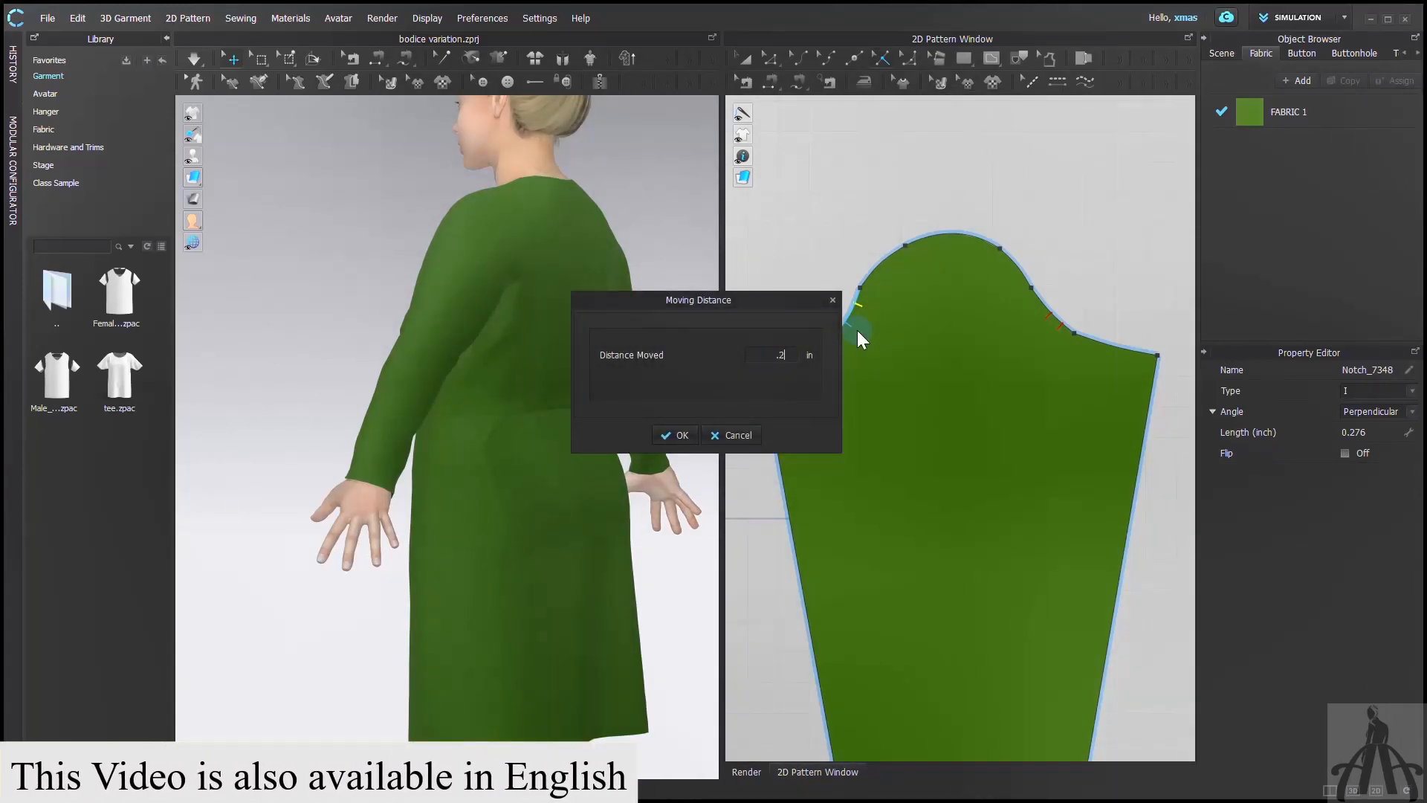
drag(764, 309, 708, 311)
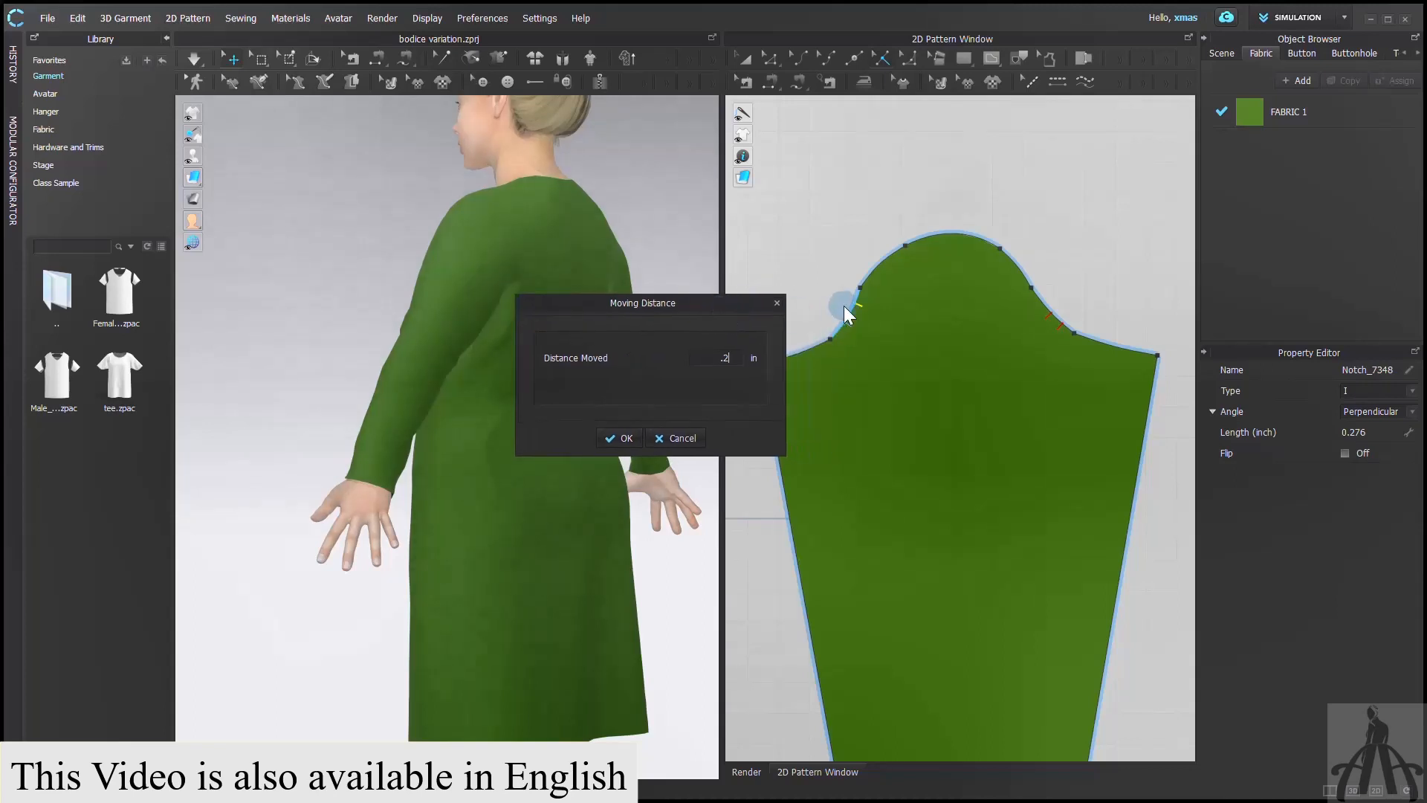
click(631, 432)
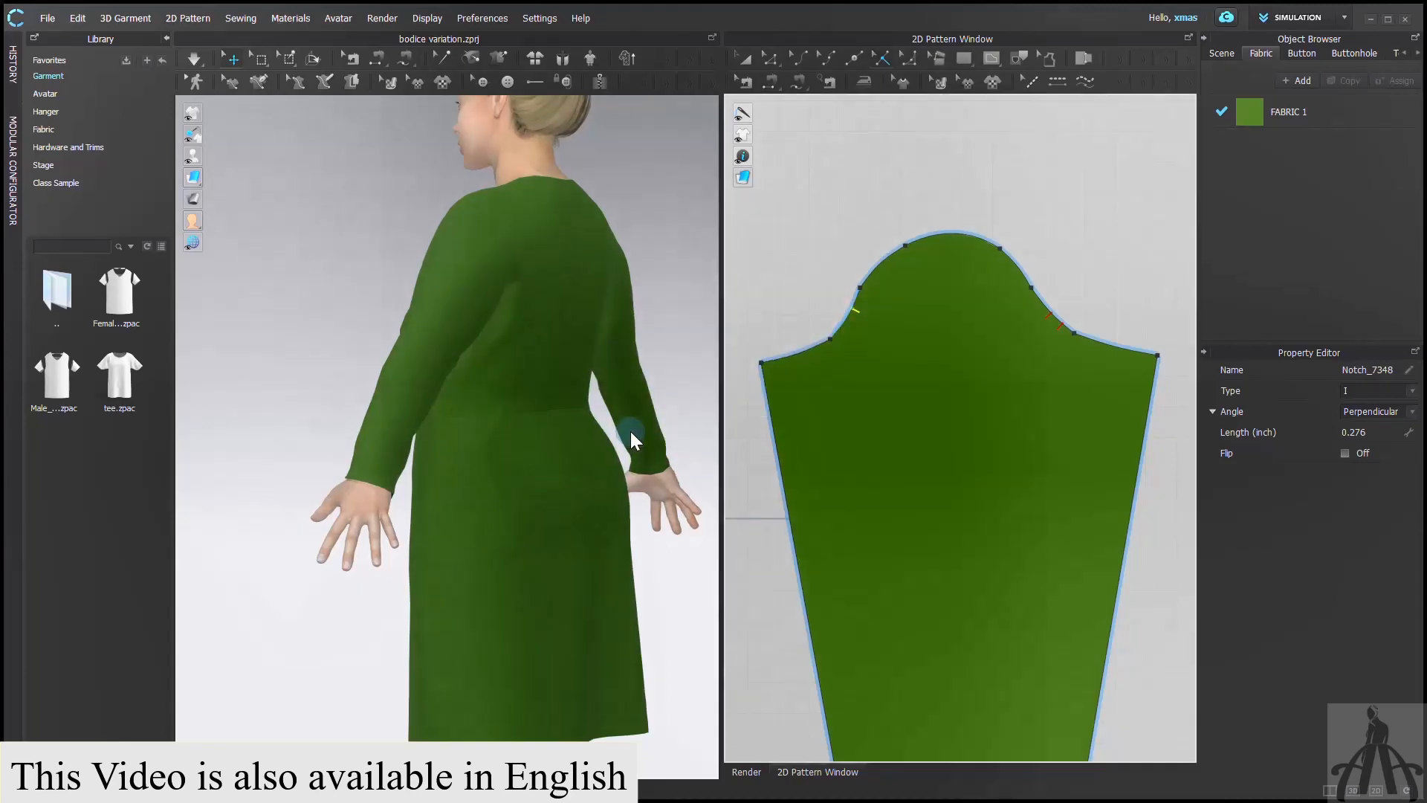
right_click(859, 314)
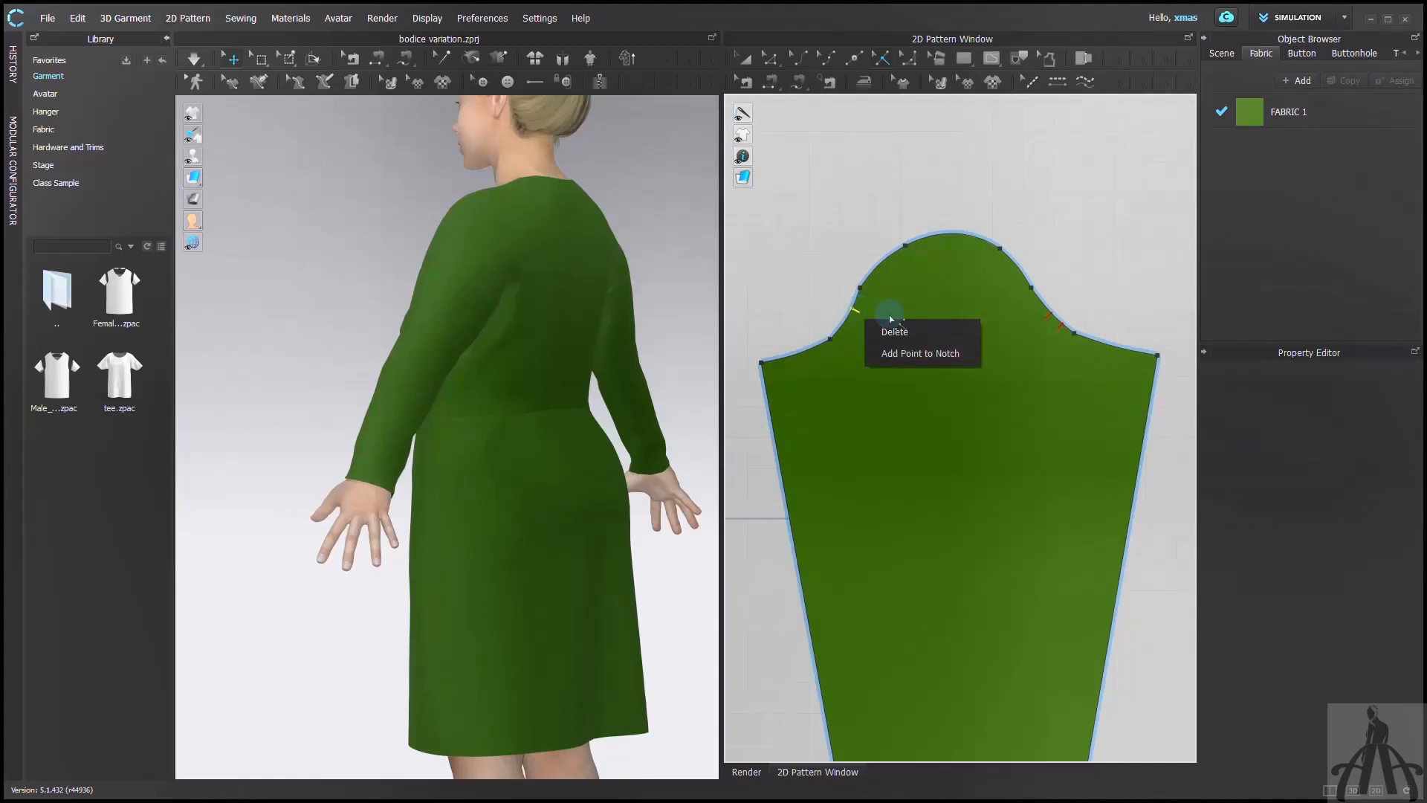
click(905, 354)
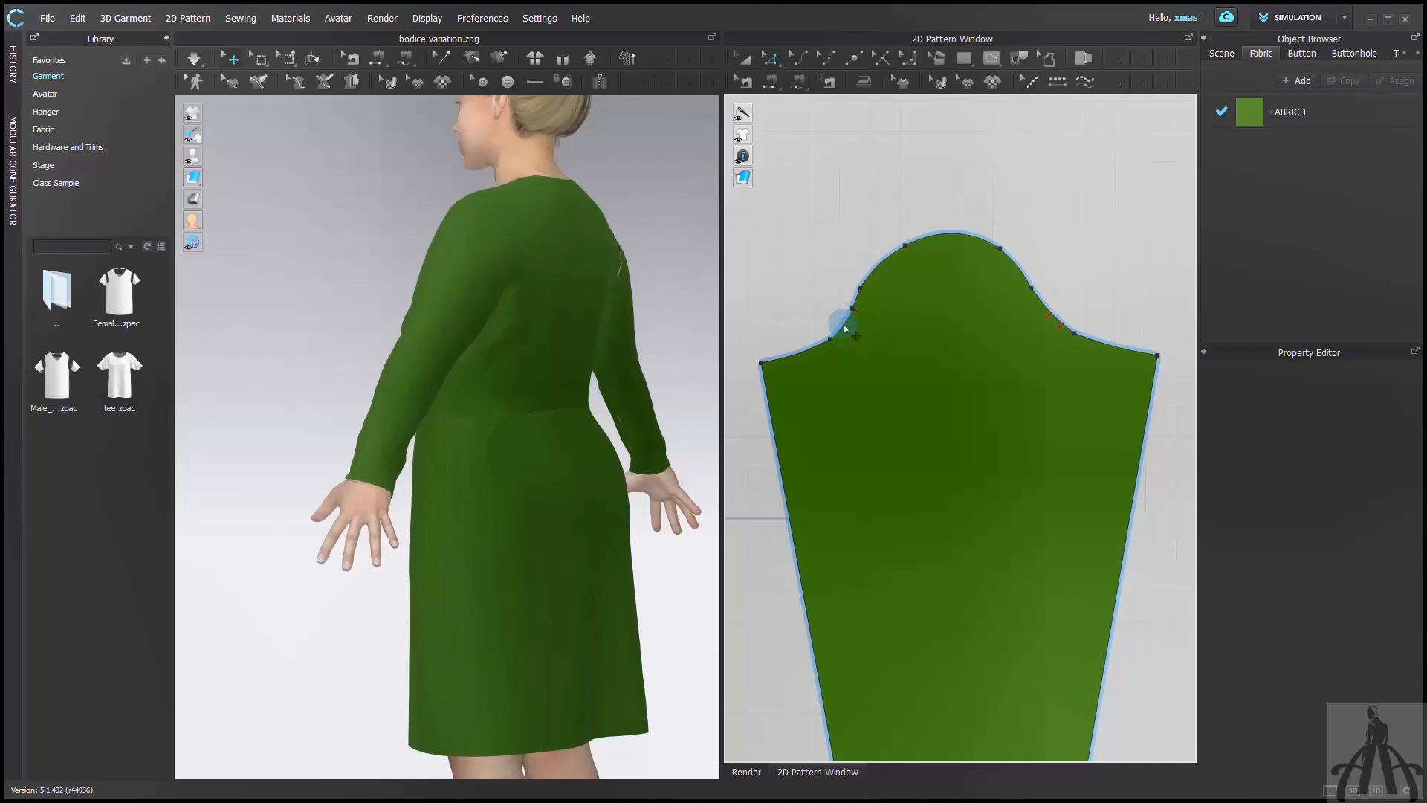
Step: Measure the sleeve's front cap curve from the added point to the underarm, and the front bodice armhole segments below and above the dart
click(842, 324)
shift+click(817, 345)
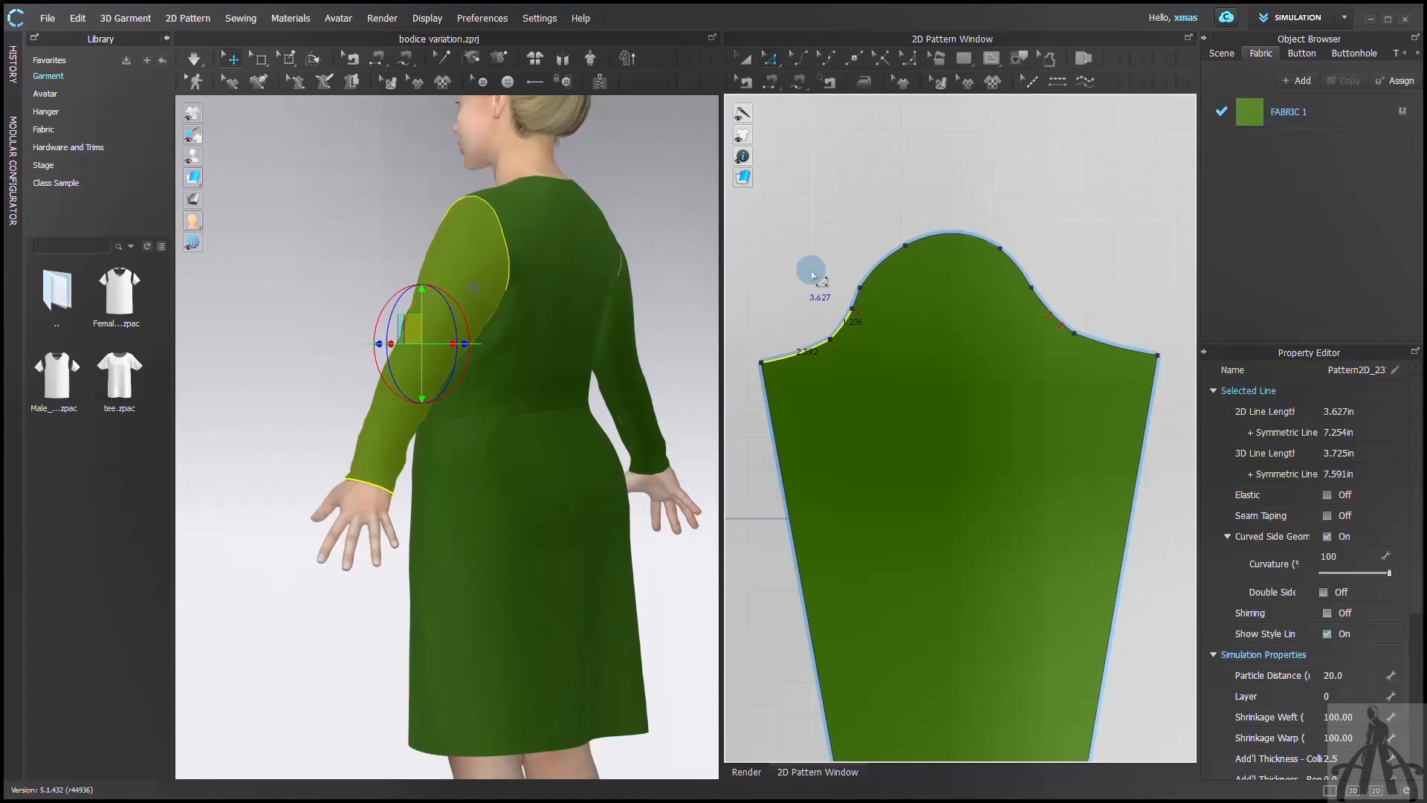
scroll(988, 402, down, 5)
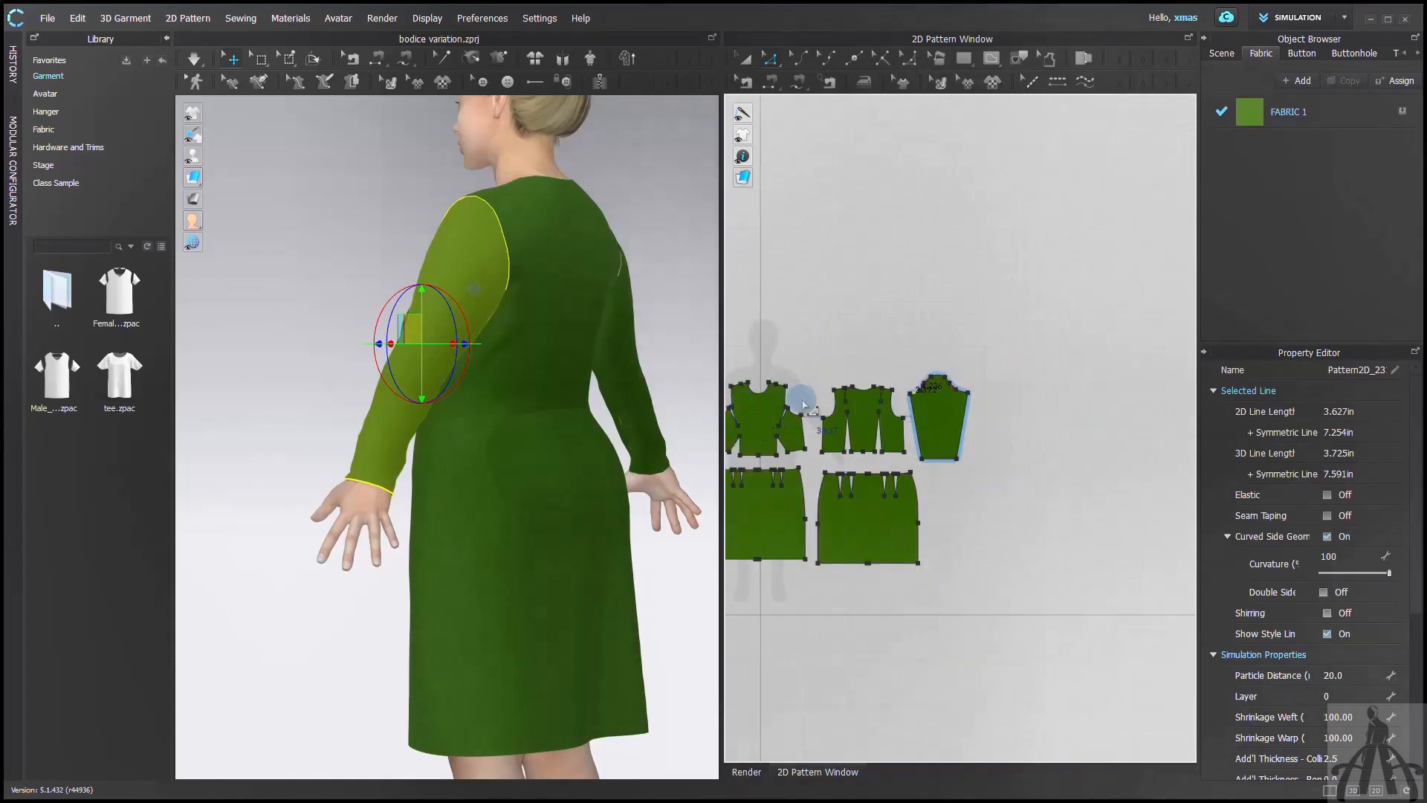
scroll(802, 400, up, 3)
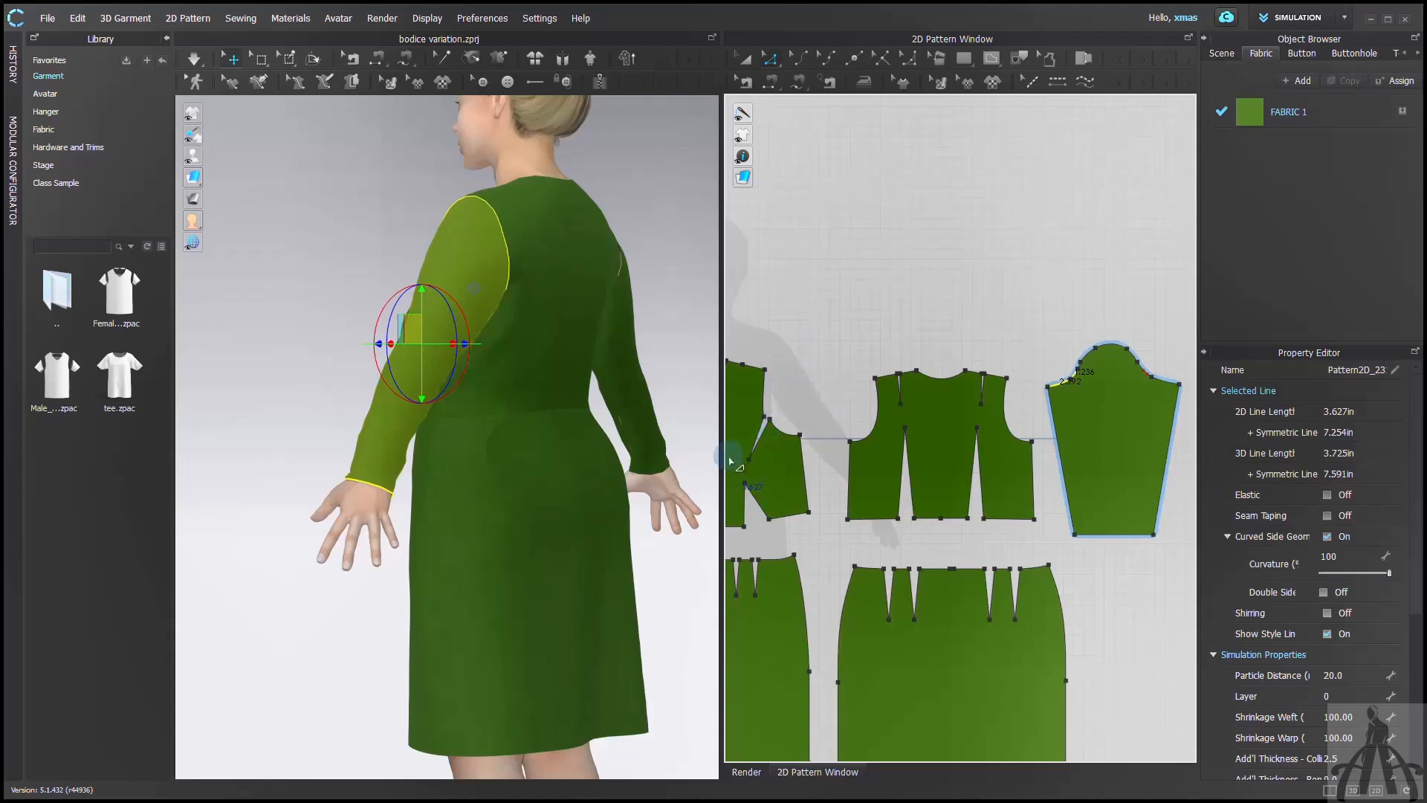
click(794, 403)
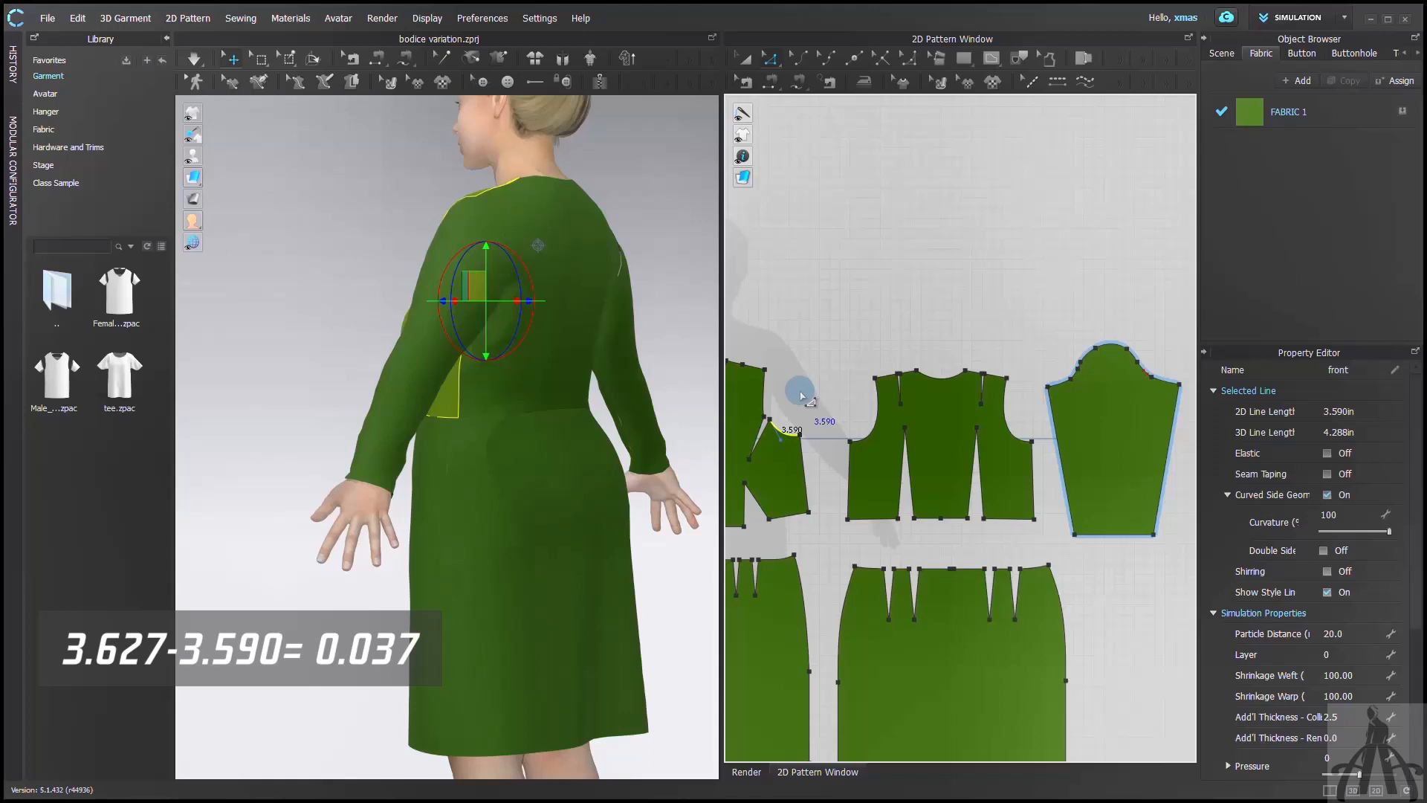
scroll(759, 413, up, 5)
click(786, 390)
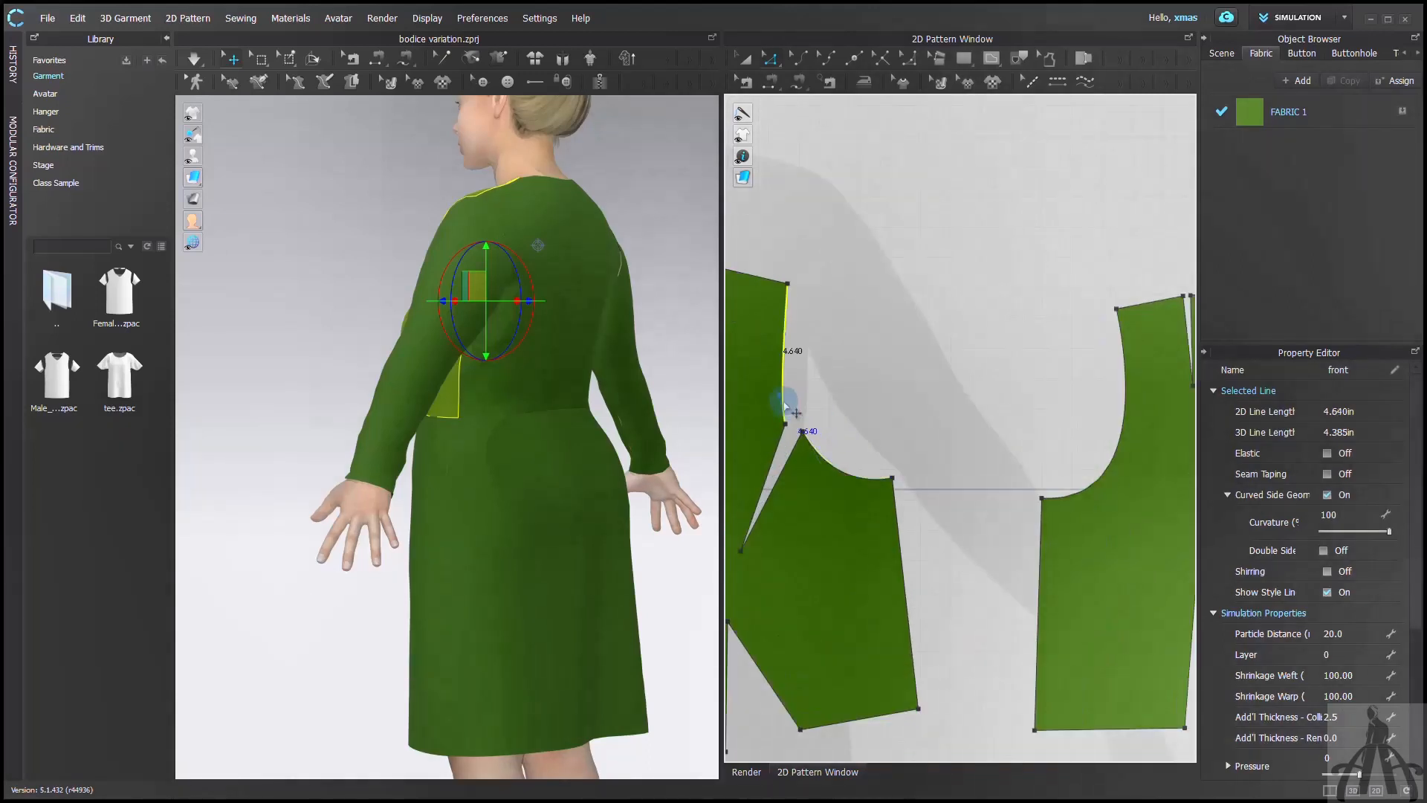
Step: Add a notch on the front bodice armhole 0.037 in above the dart
click(890, 57)
click(784, 409)
drag(723, 200, 605, 192)
text(.037)
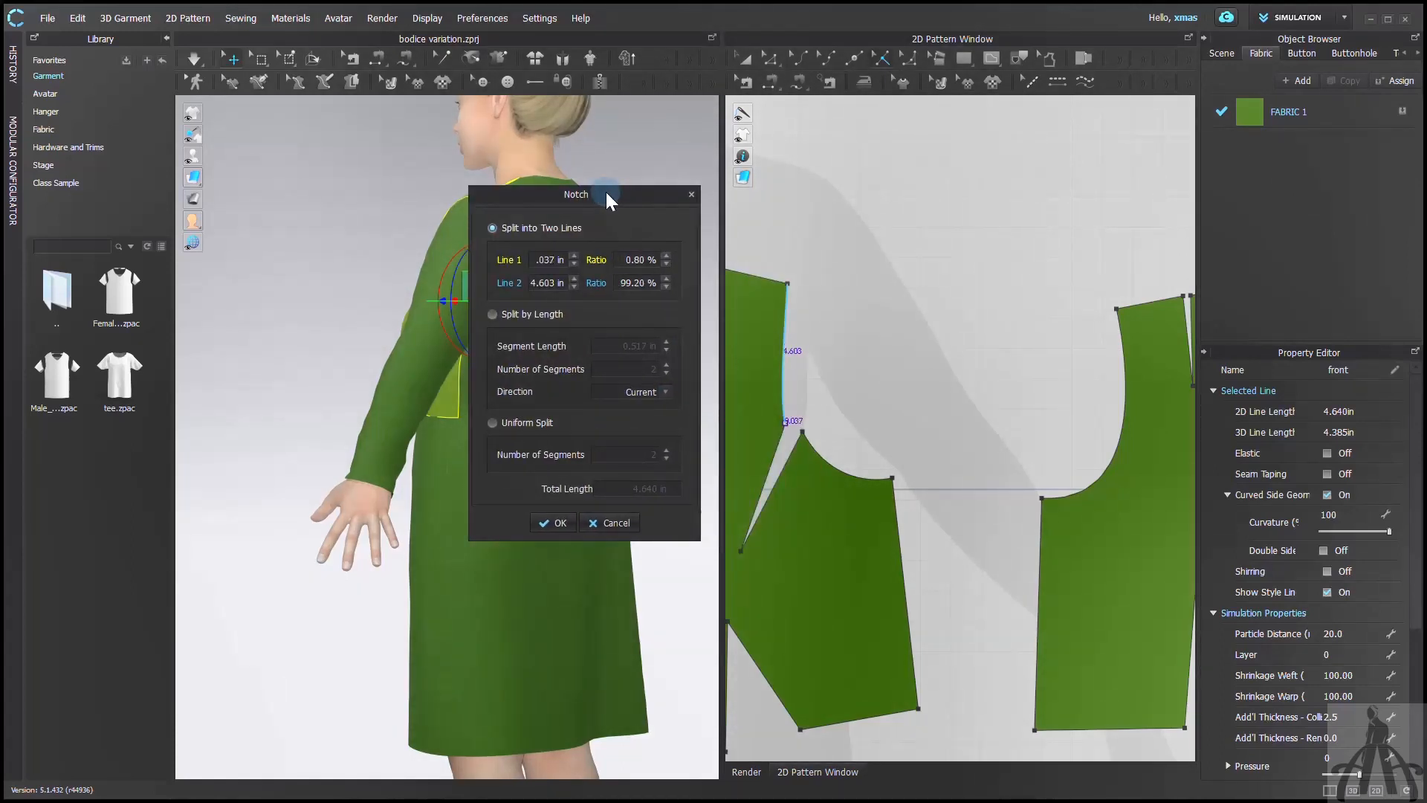
key(Return)
scroll(787, 421, up, 8)
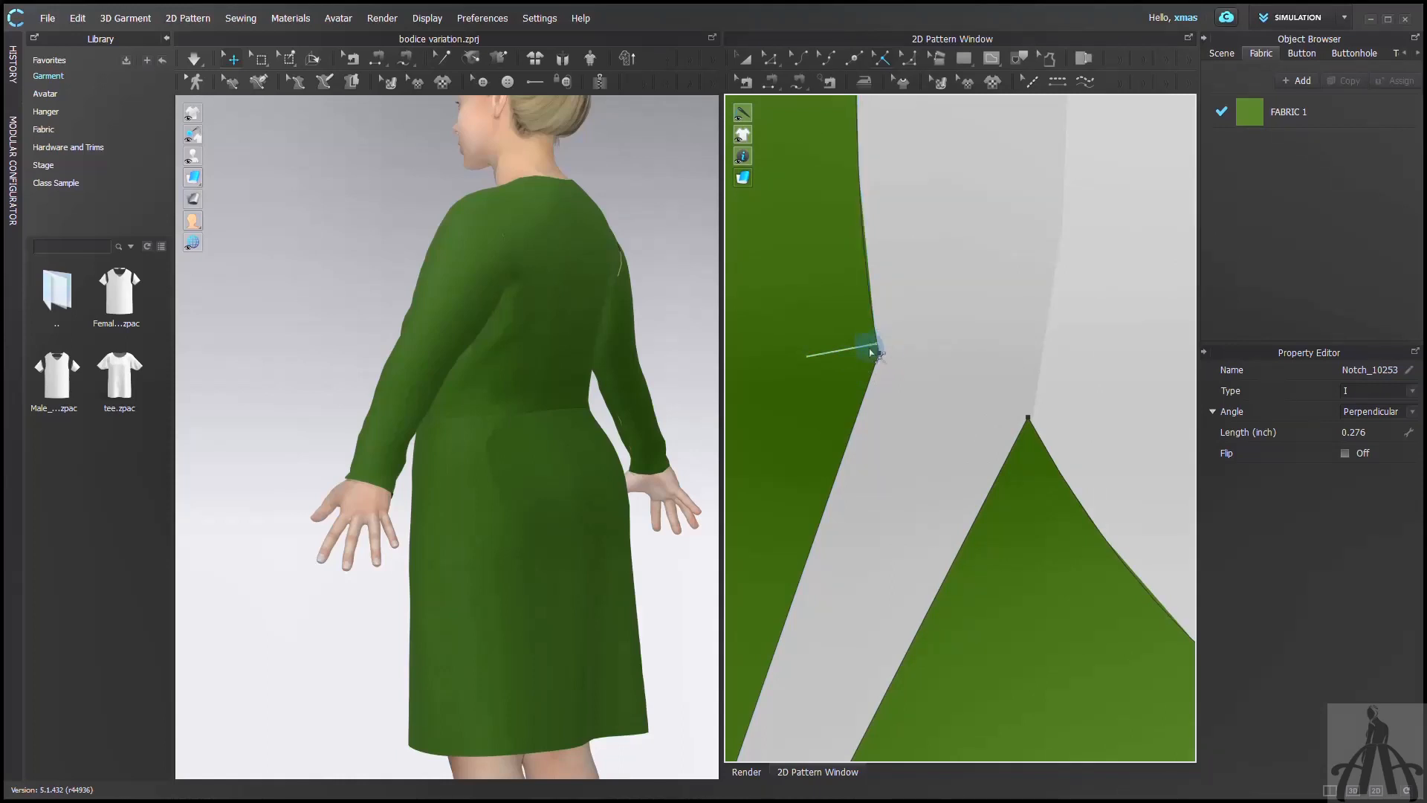
scroll(872, 353, down, 8)
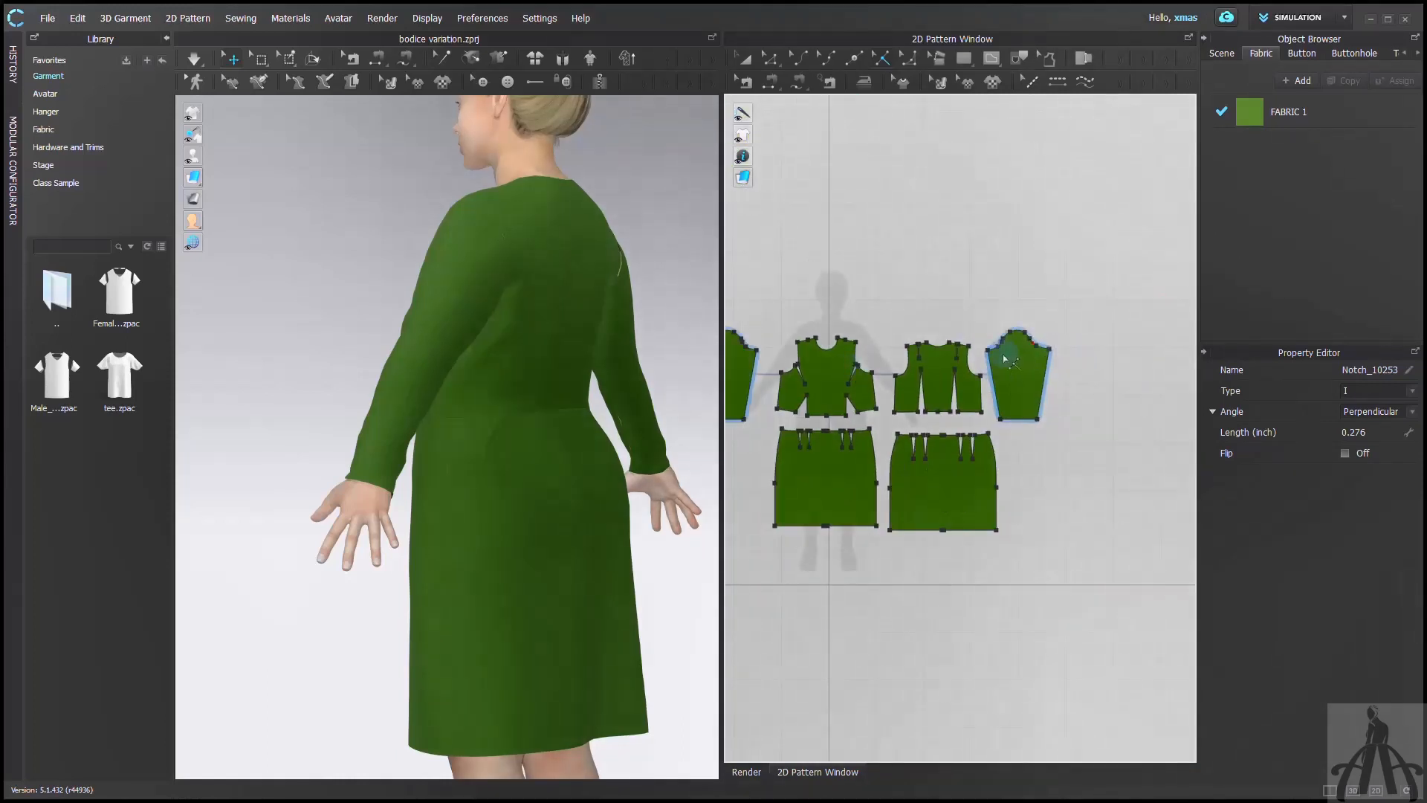
Step: Add a point at the sleeve's upper back cap notch and measure the curve segments from it to the underarm
scroll(1013, 328, up, 8)
shift+click(1003, 282)
right_click(1011, 284)
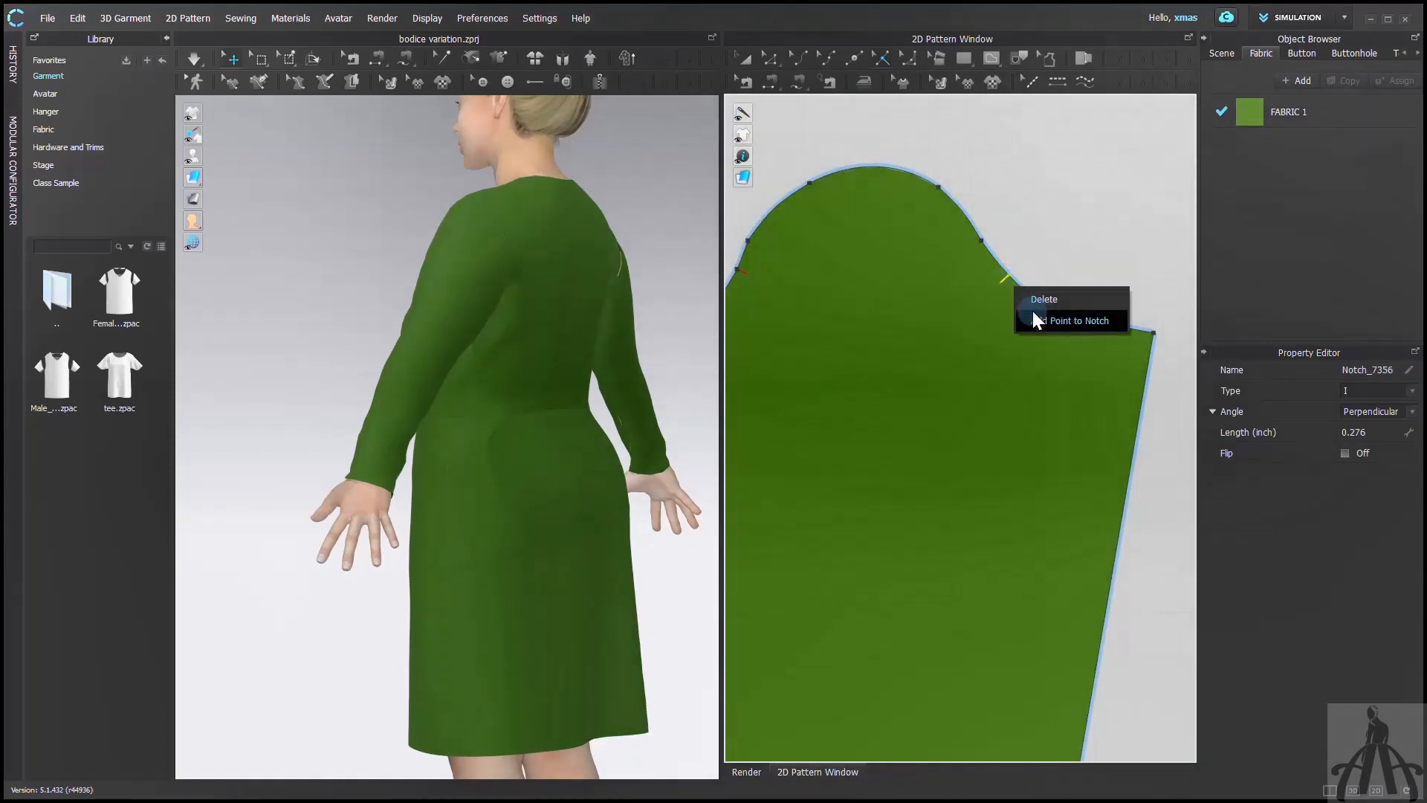
click(1033, 316)
key(z)
click(1017, 283)
shift+click(1032, 297)
shift+click(1071, 313)
scroll(1057, 238, down, 8)
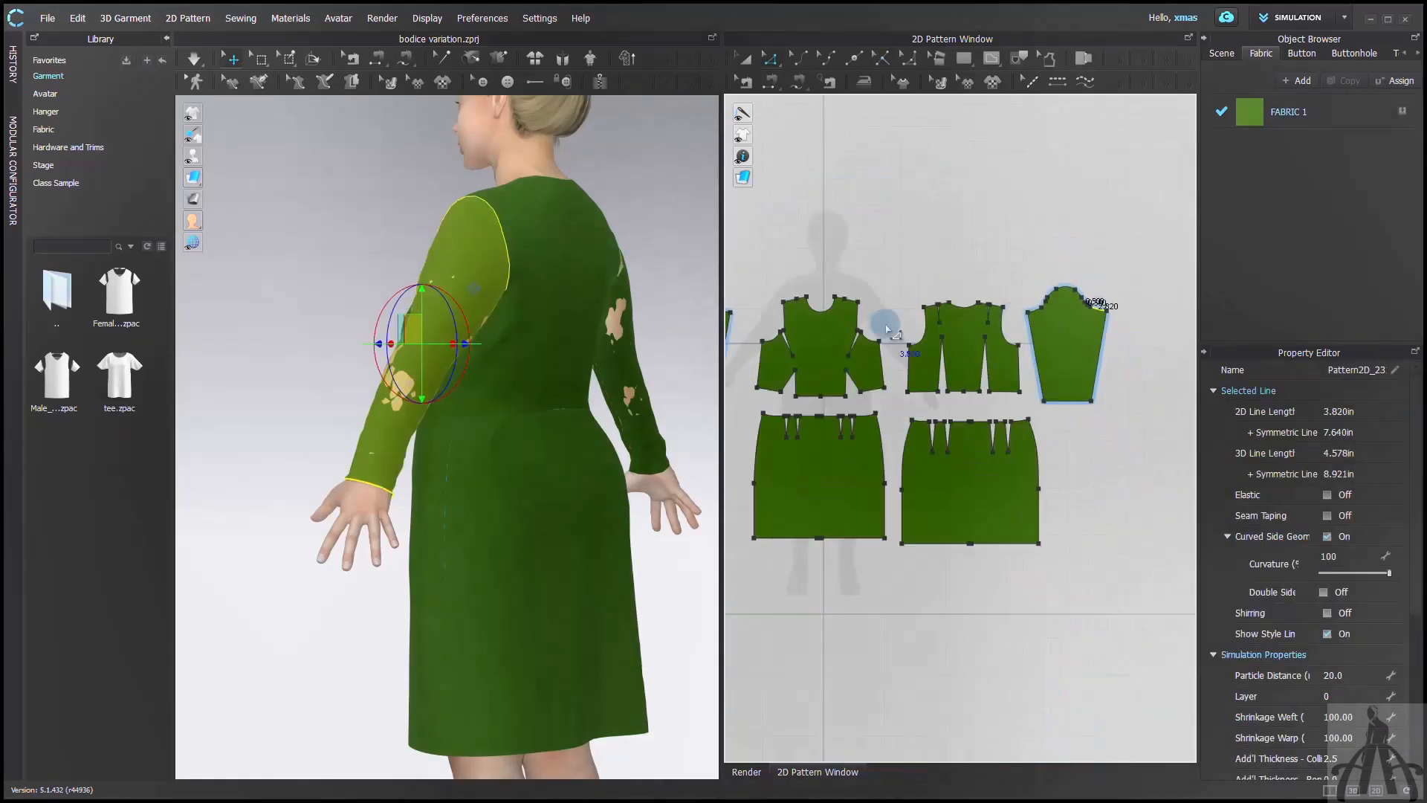
Step: Add a notch on the back bodice armhole 3.82 in from the underarm
scroll(895, 338, up, 9)
click(881, 59)
right_click(864, 396)
text(3.82)
key(Return)
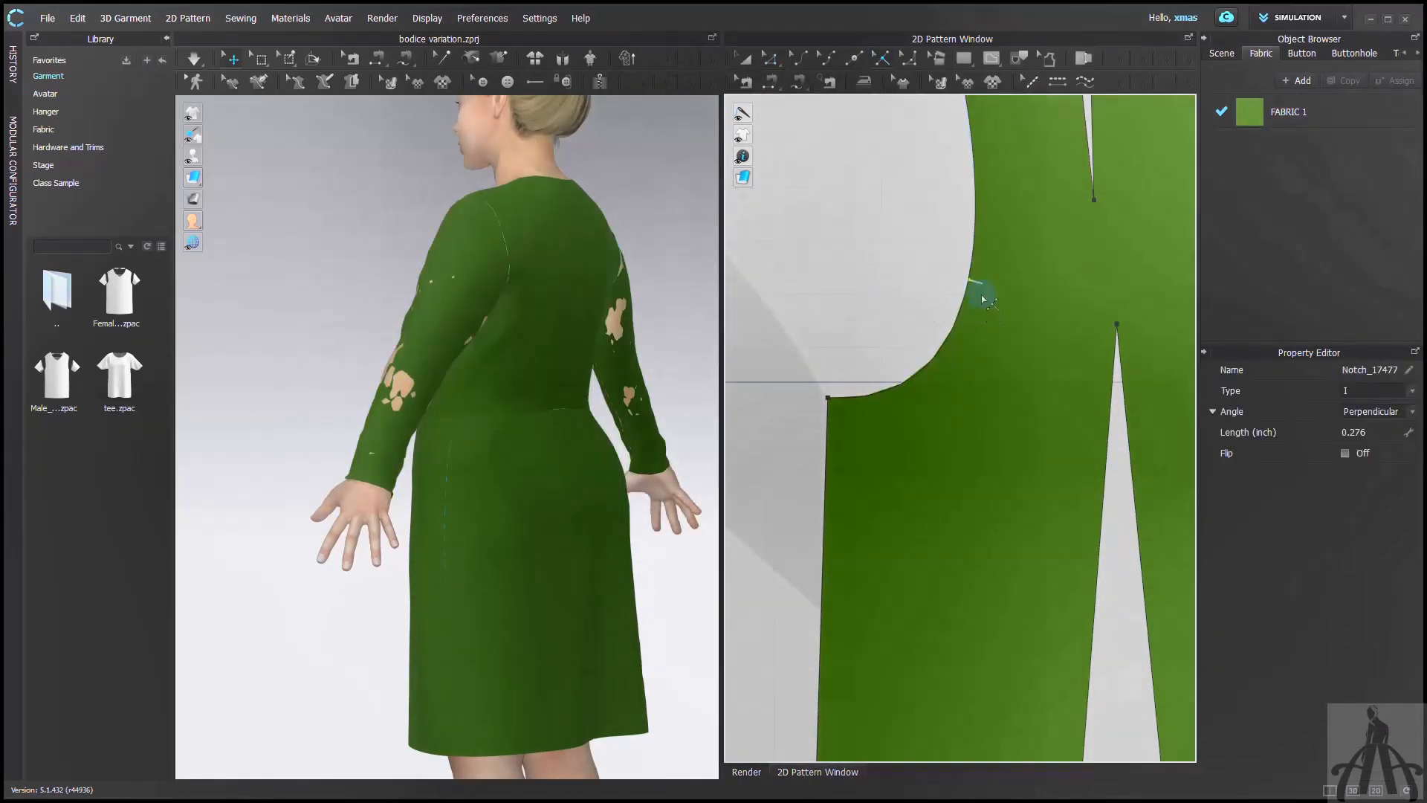
right_click(966, 290)
text(3.82)
key(Return)
scroll(971, 403, down, 10)
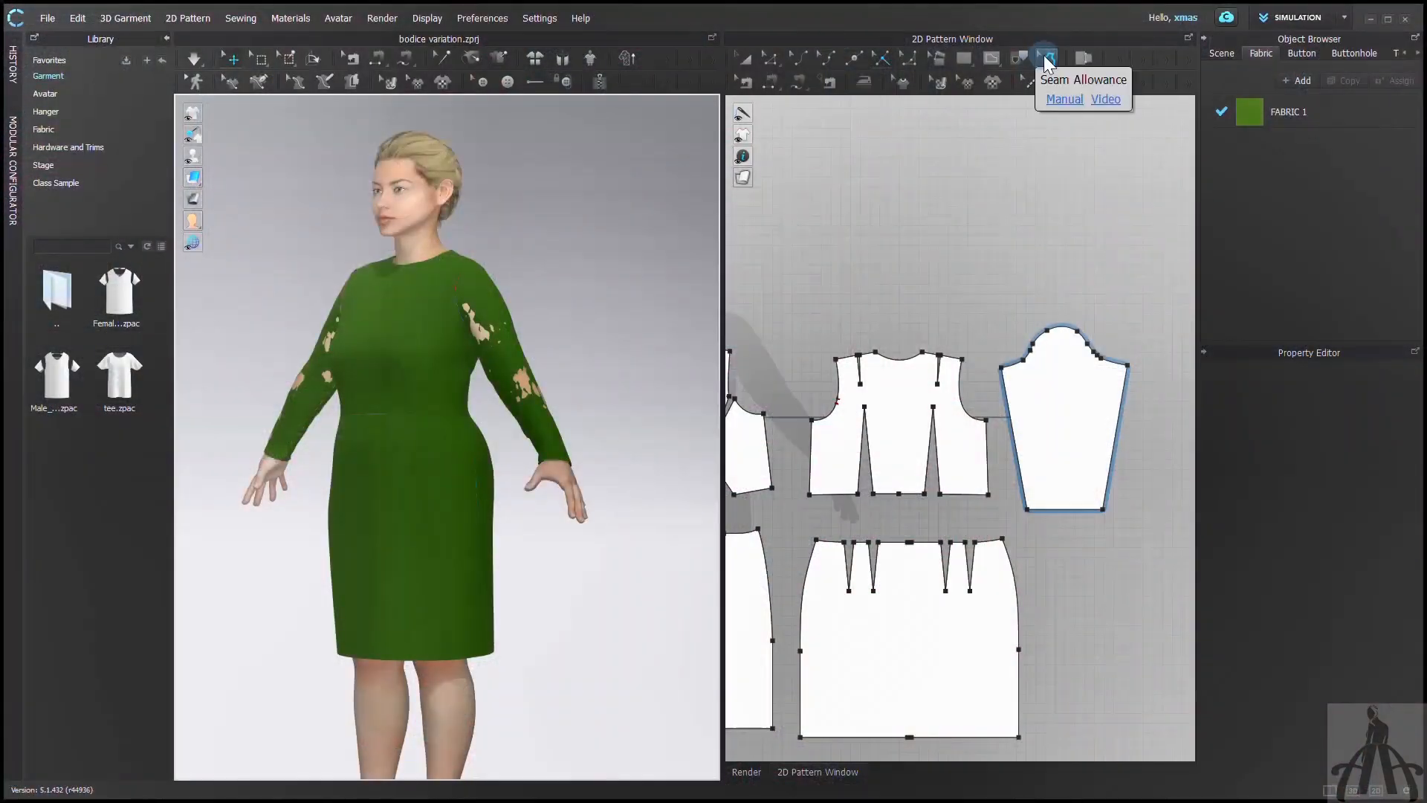
Step: Apply 0.394 in seam allowances to the curve segments along the sleeve cap, front and back
click(1047, 58)
scroll(1046, 348, up, 5)
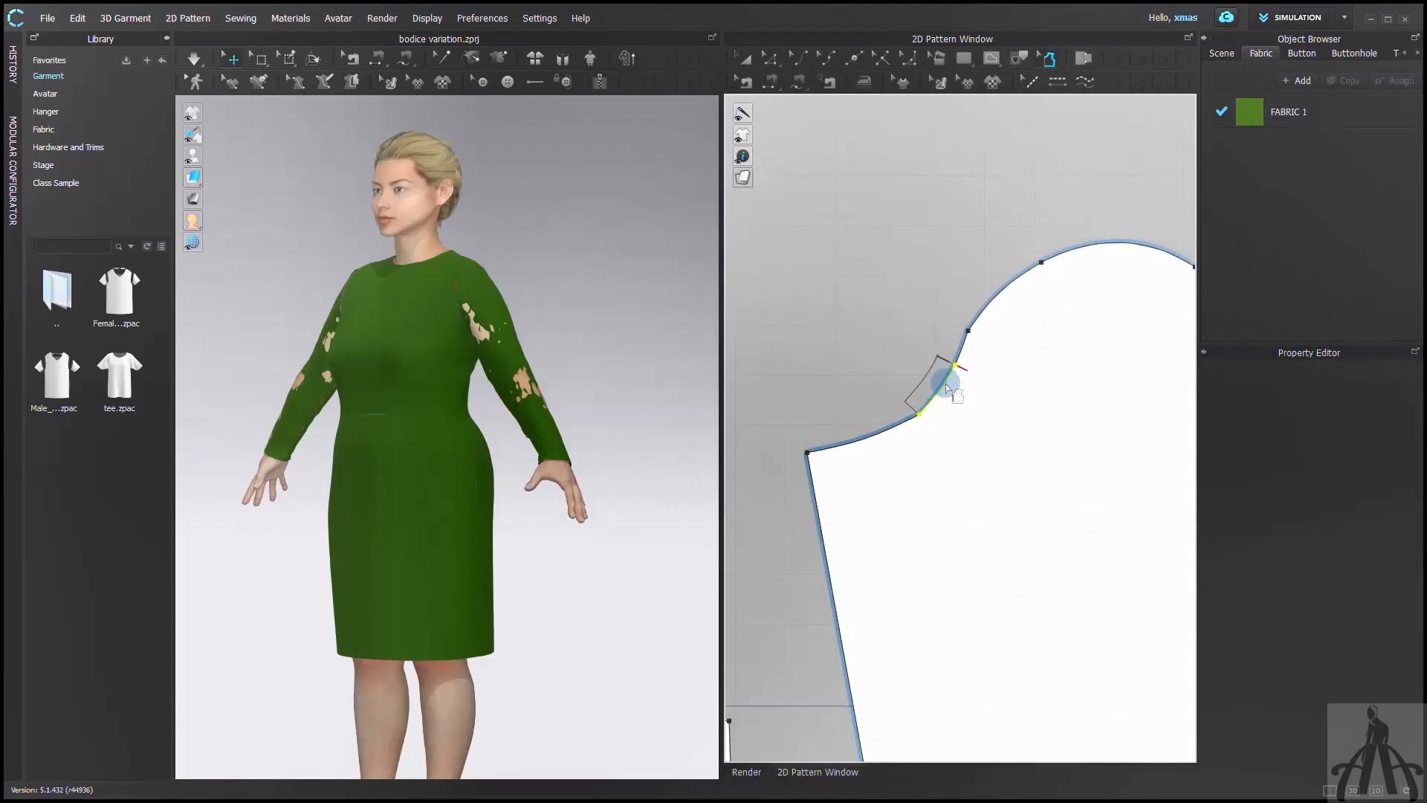
click(950, 387)
click(965, 348)
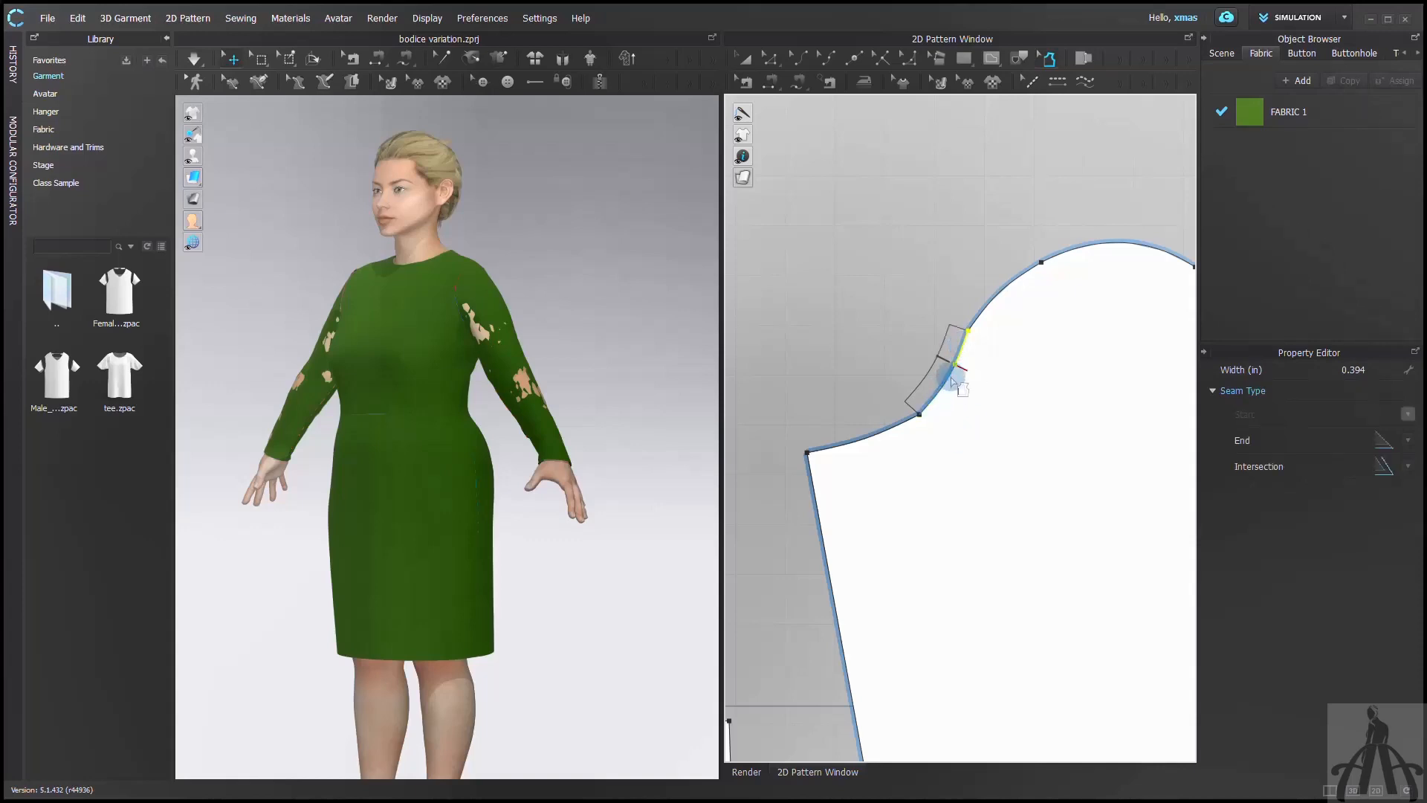
click(876, 444)
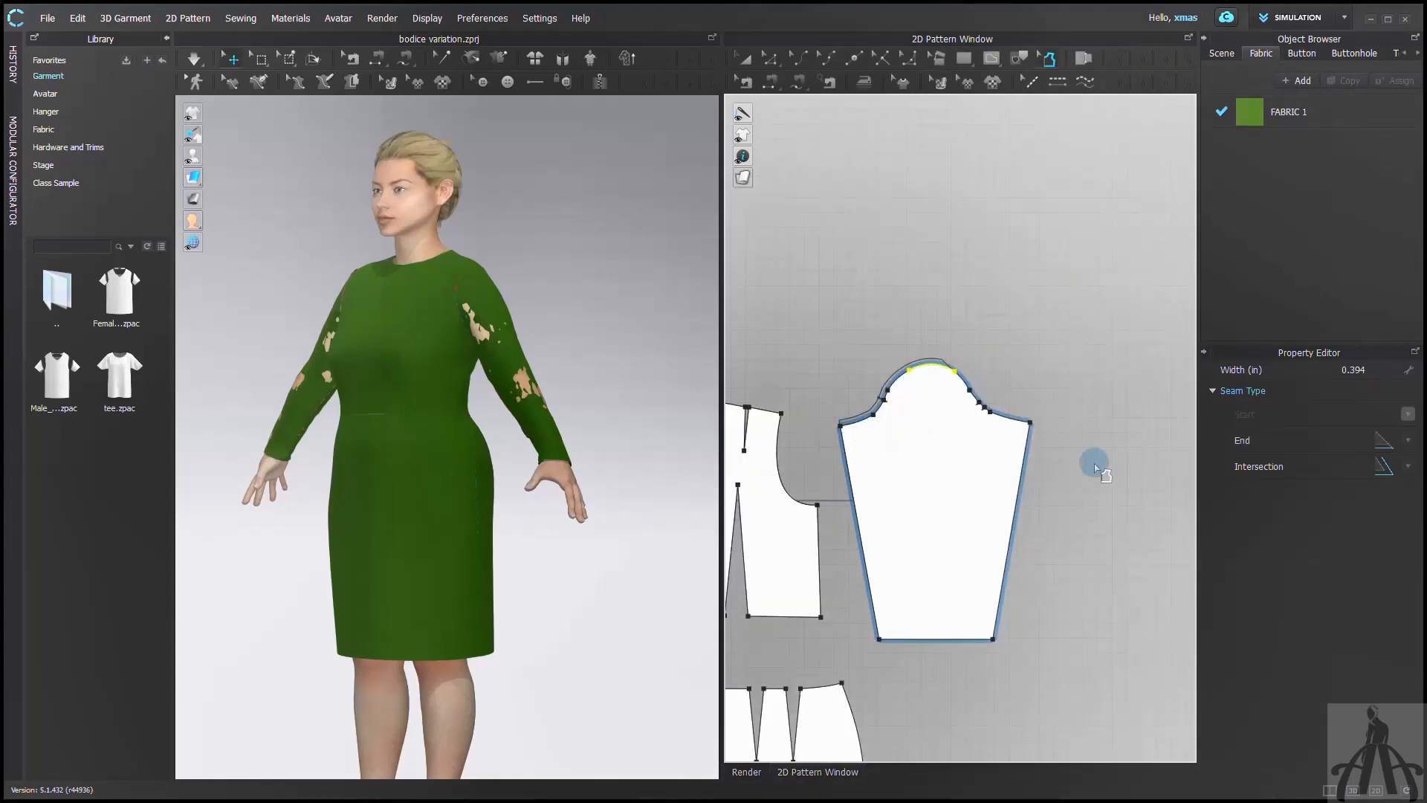
drag(1039, 426, 948, 359)
scroll(996, 447, up, 5)
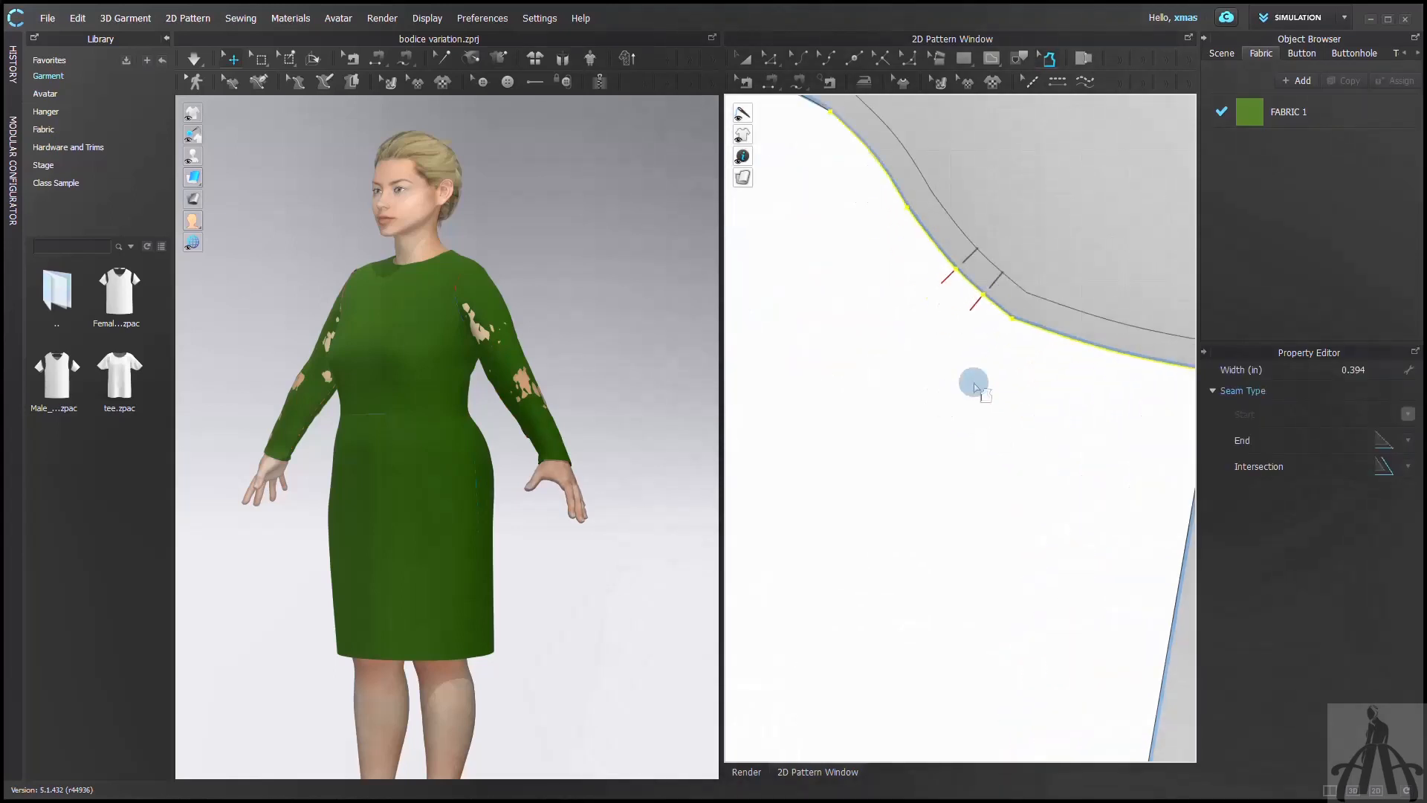
Step: Examine how the sleeve's two back cap notches carry into the seam allowance, selecting the upper notch
click(880, 57)
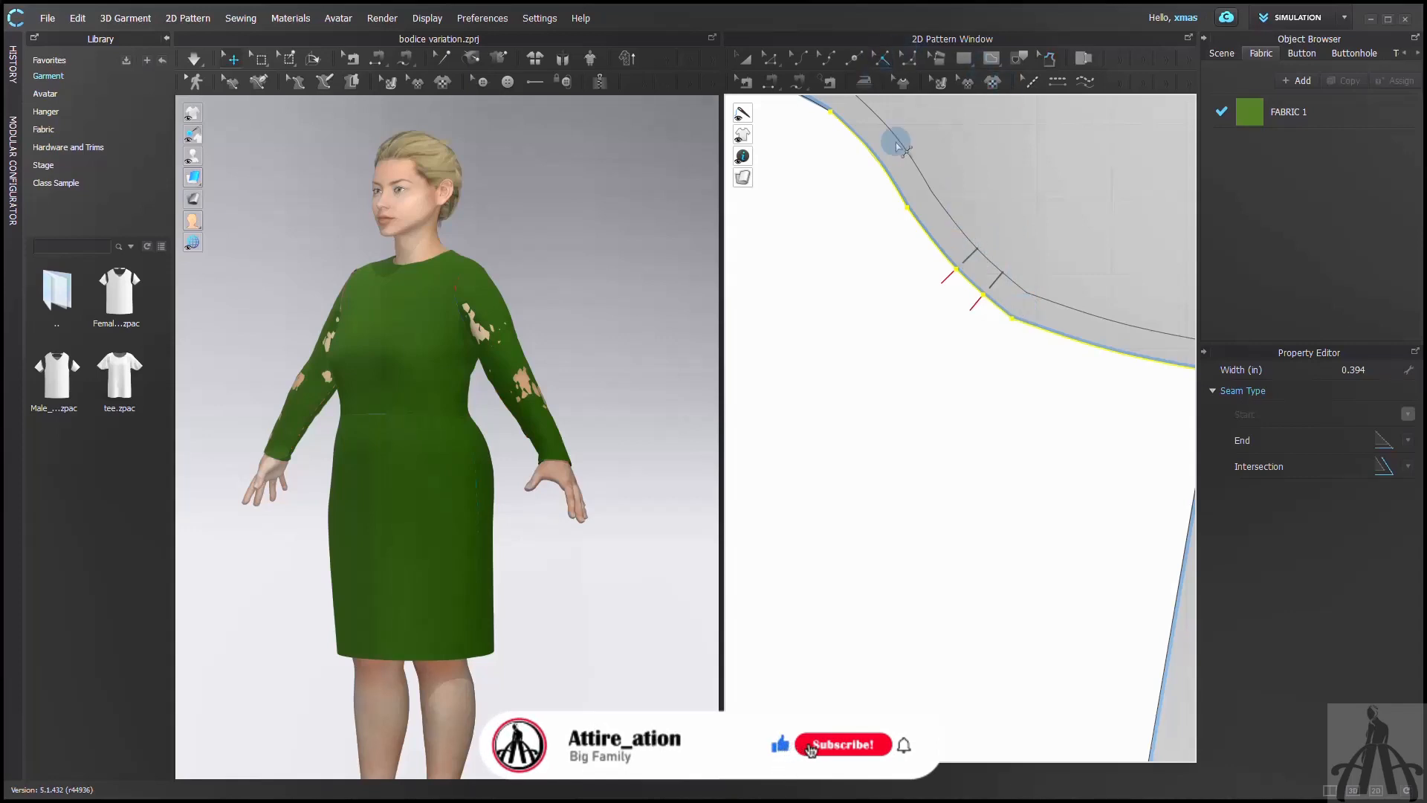
click(972, 260)
click(997, 282)
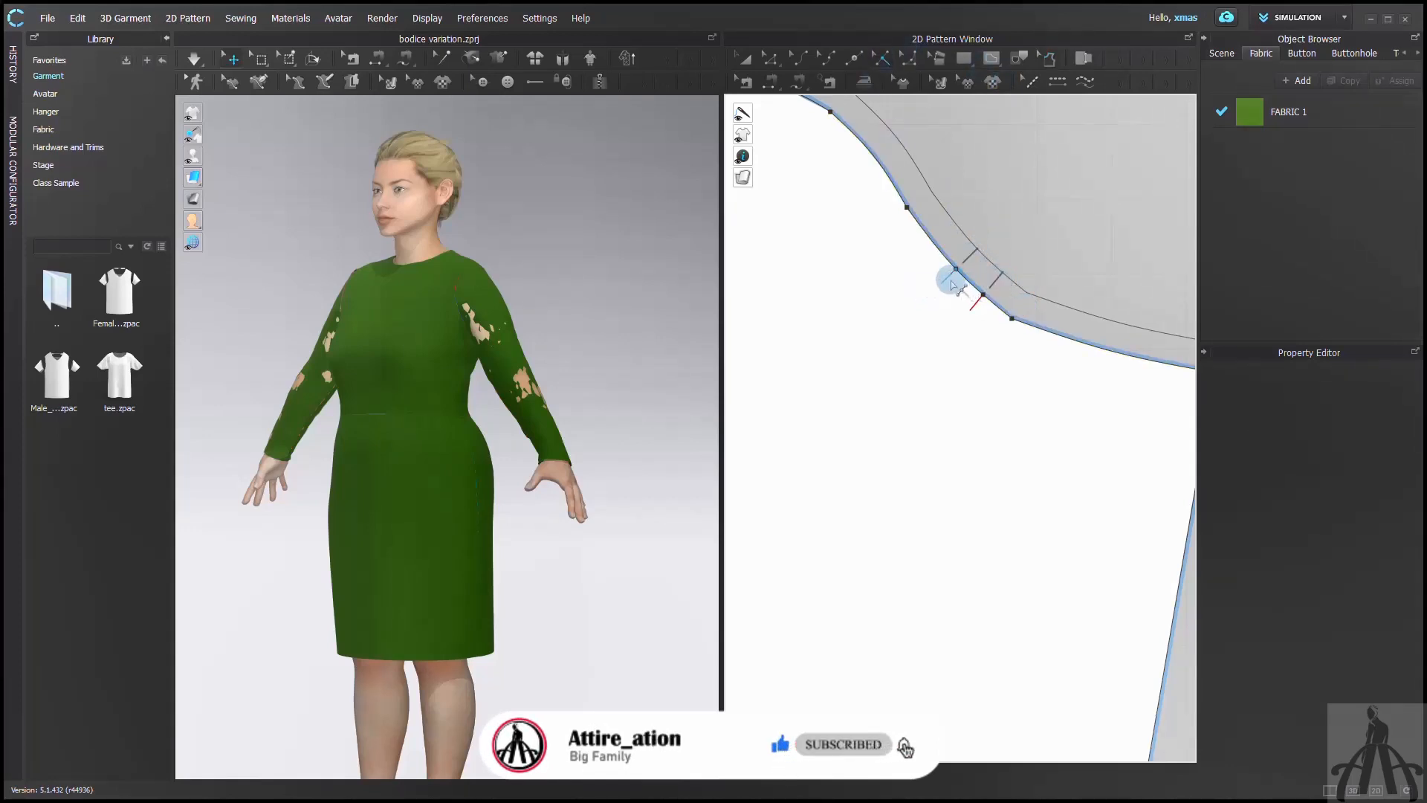
click(948, 281)
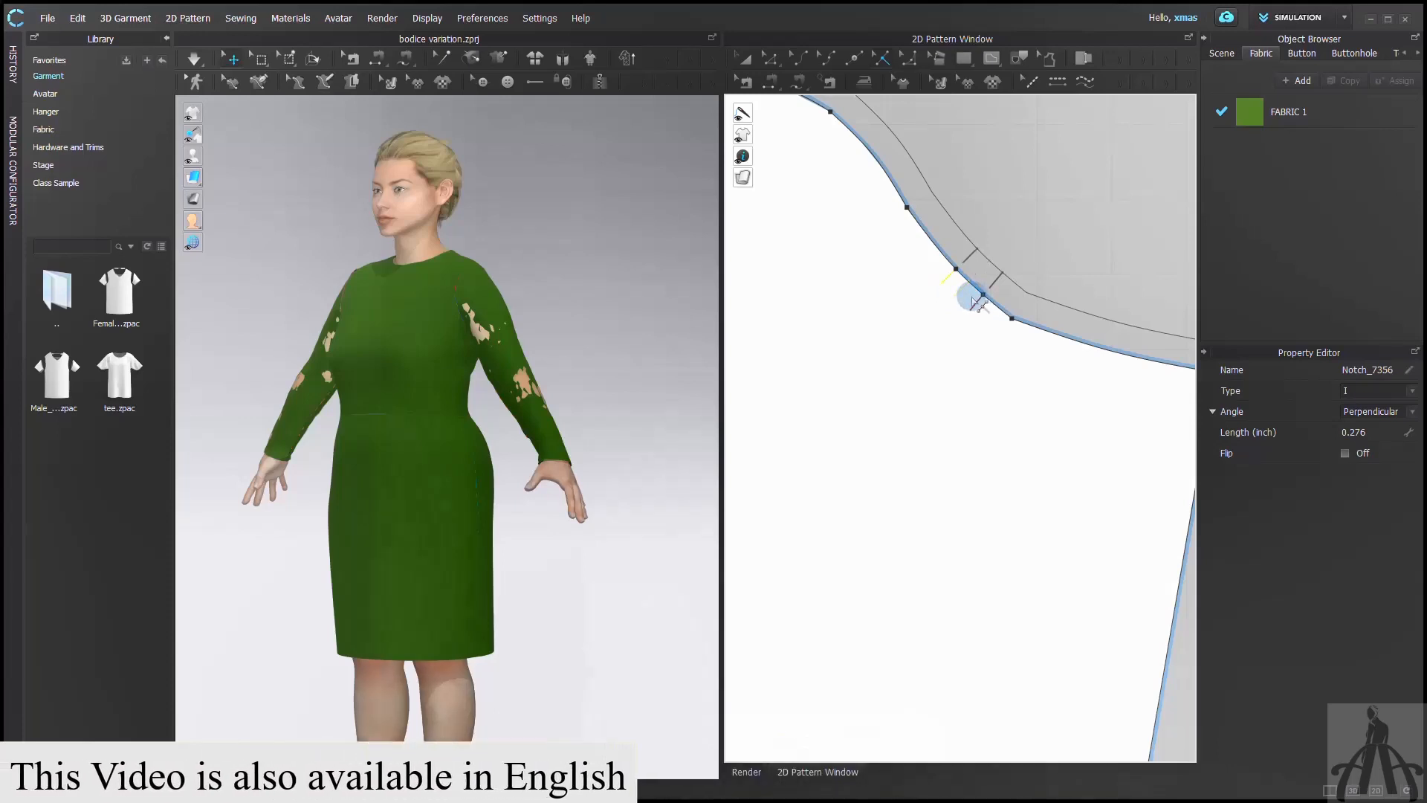
scroll(1014, 363, down, 6)
scroll(1011, 374, up, 3)
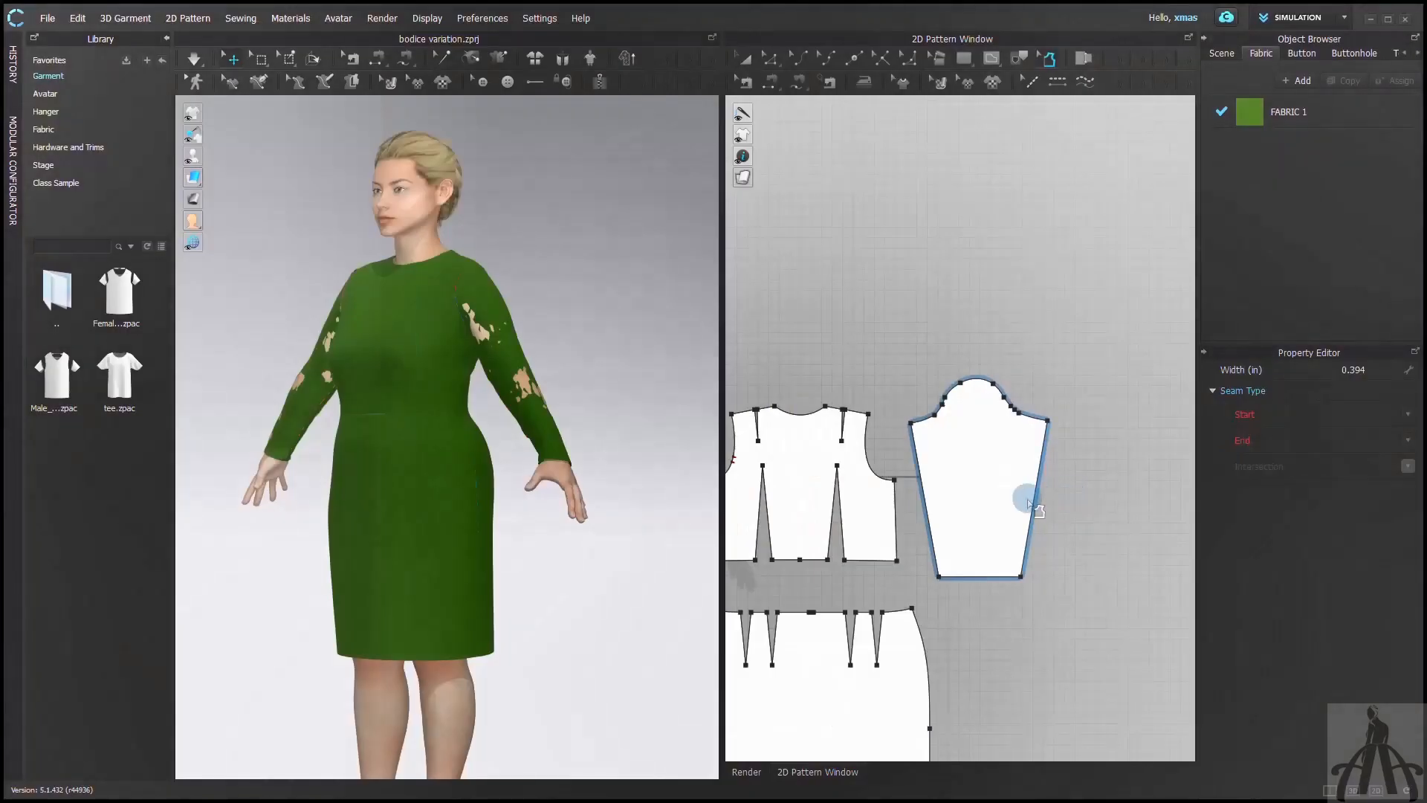
scroll(1022, 504, up, 4)
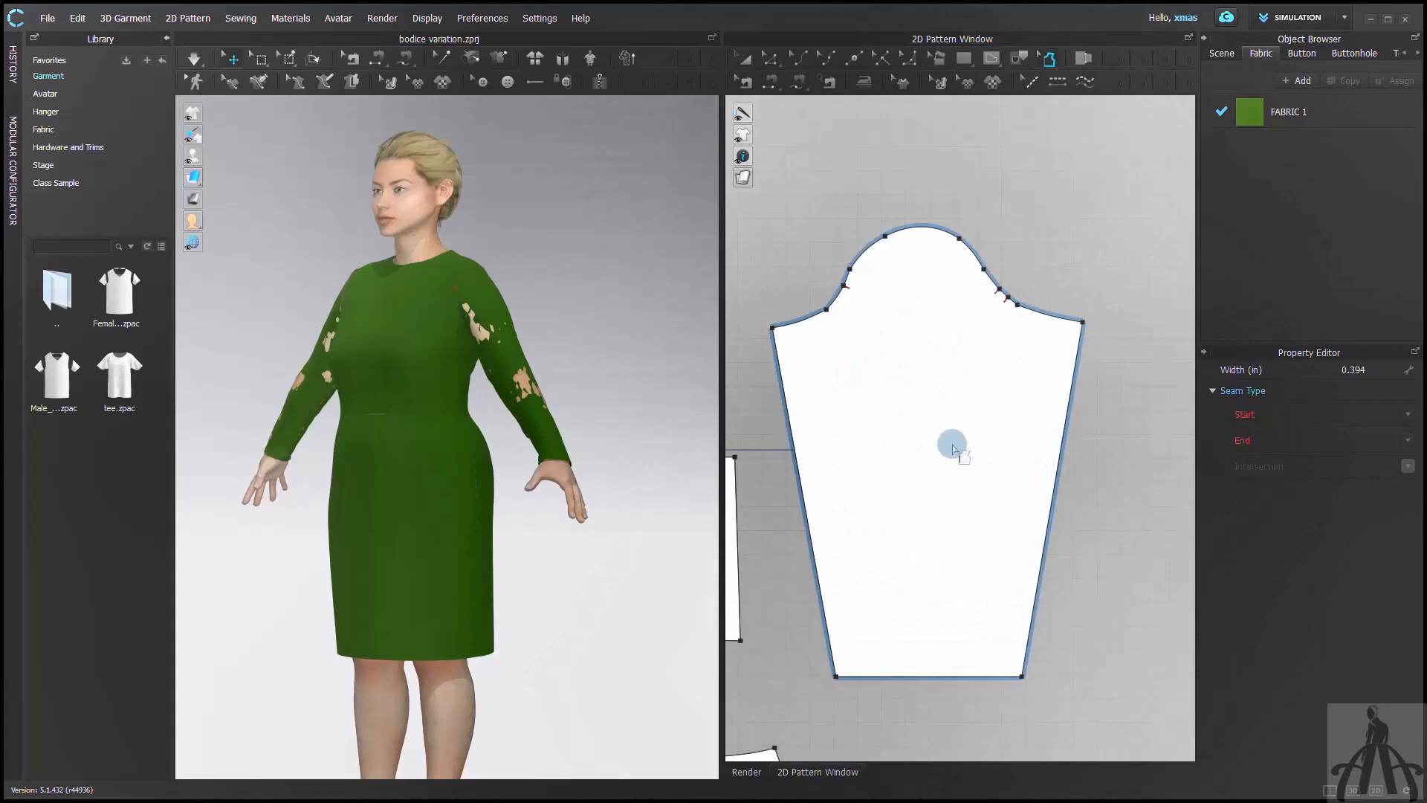
scroll(946, 404, up, 2)
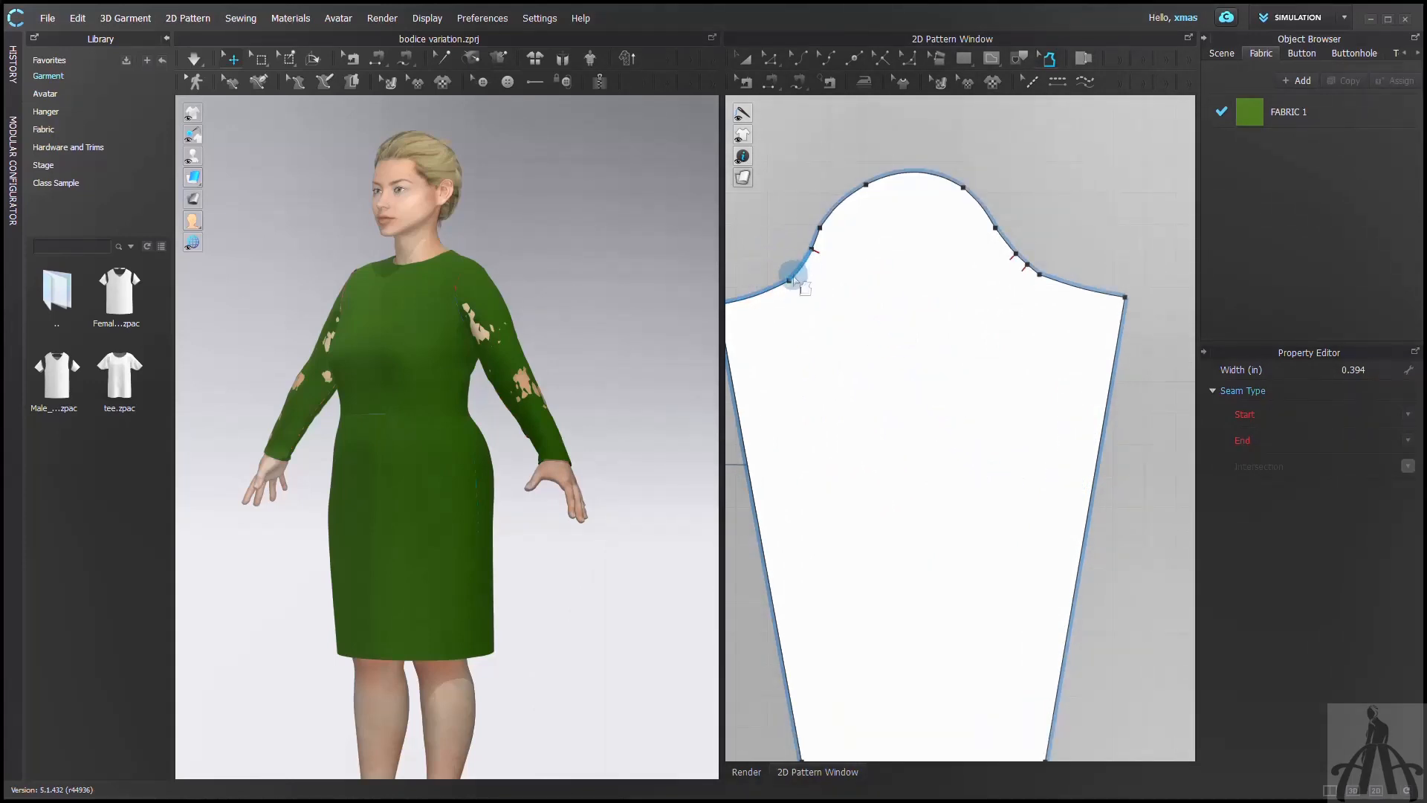
Step: Add a notch at the existing curve point below the sleeve's front cap notch
click(813, 250)
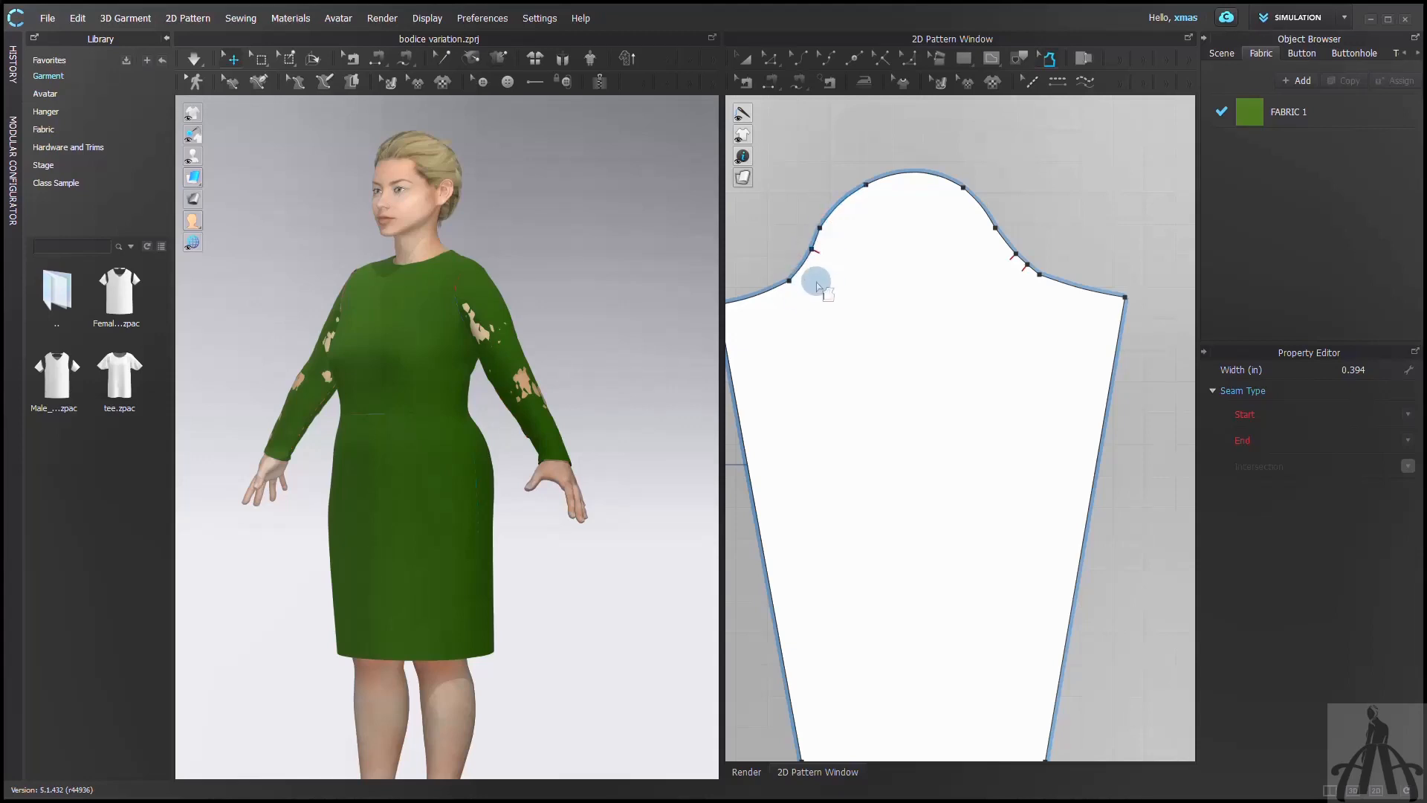
key(z)
click(789, 283)
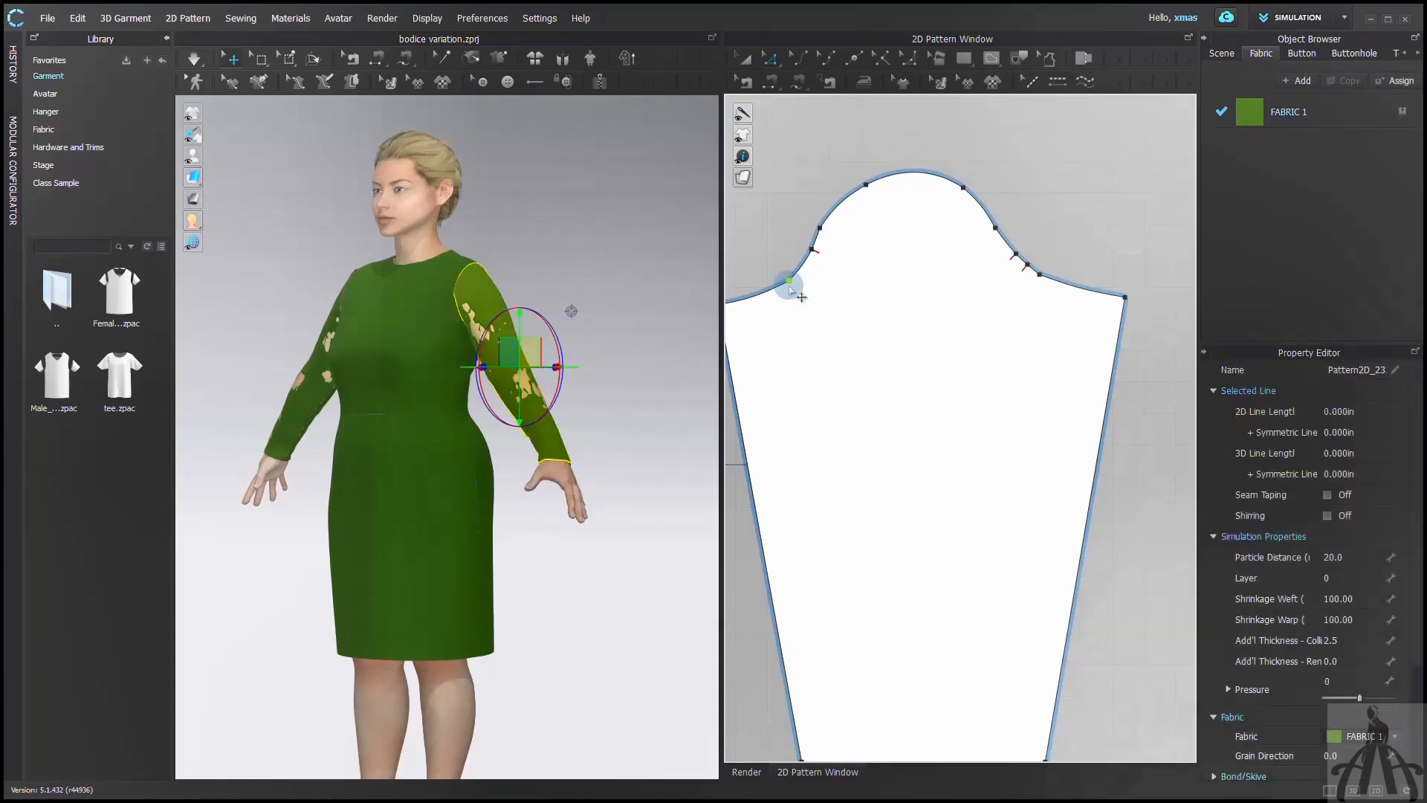
right_click(790, 287)
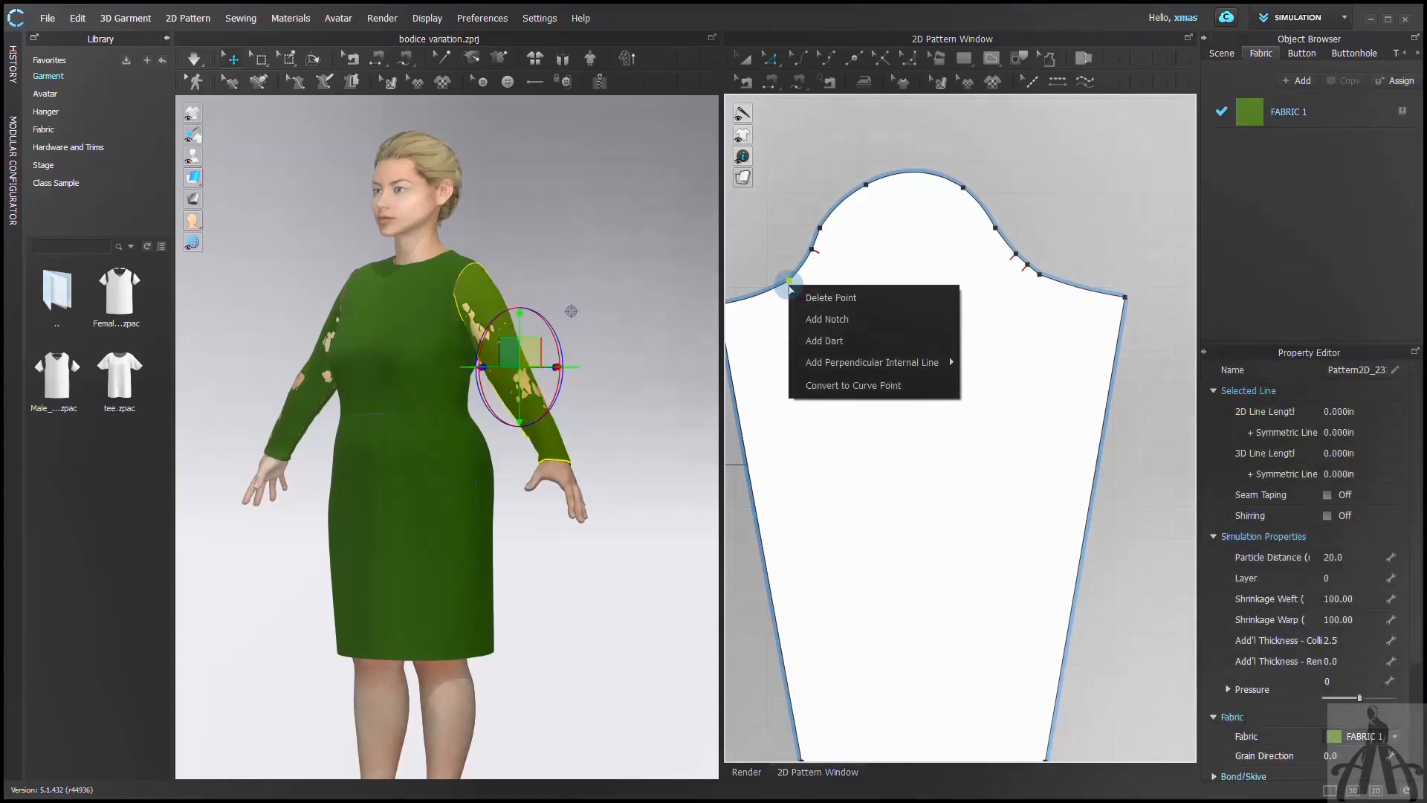
click(838, 320)
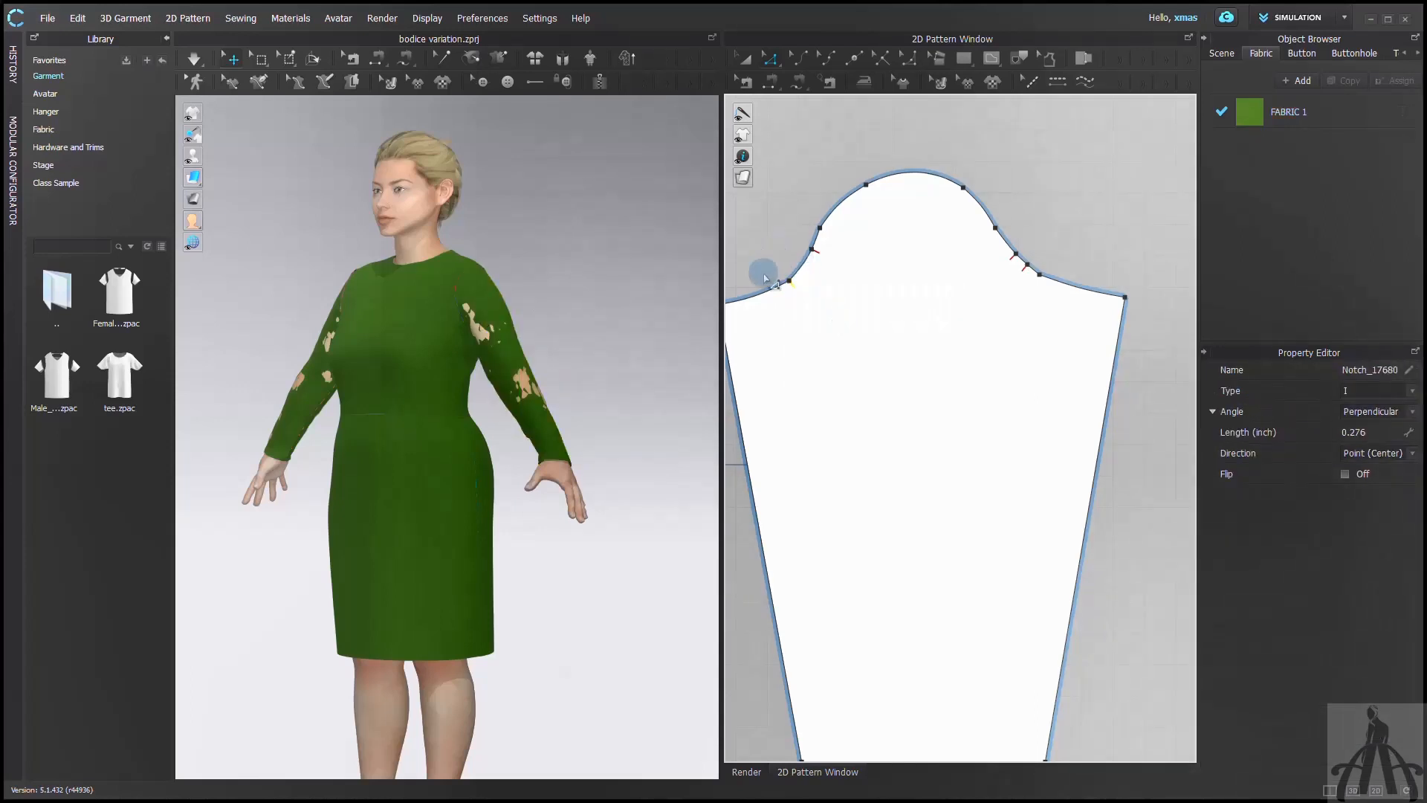
scroll(773, 267, up, 3)
click(780, 265)
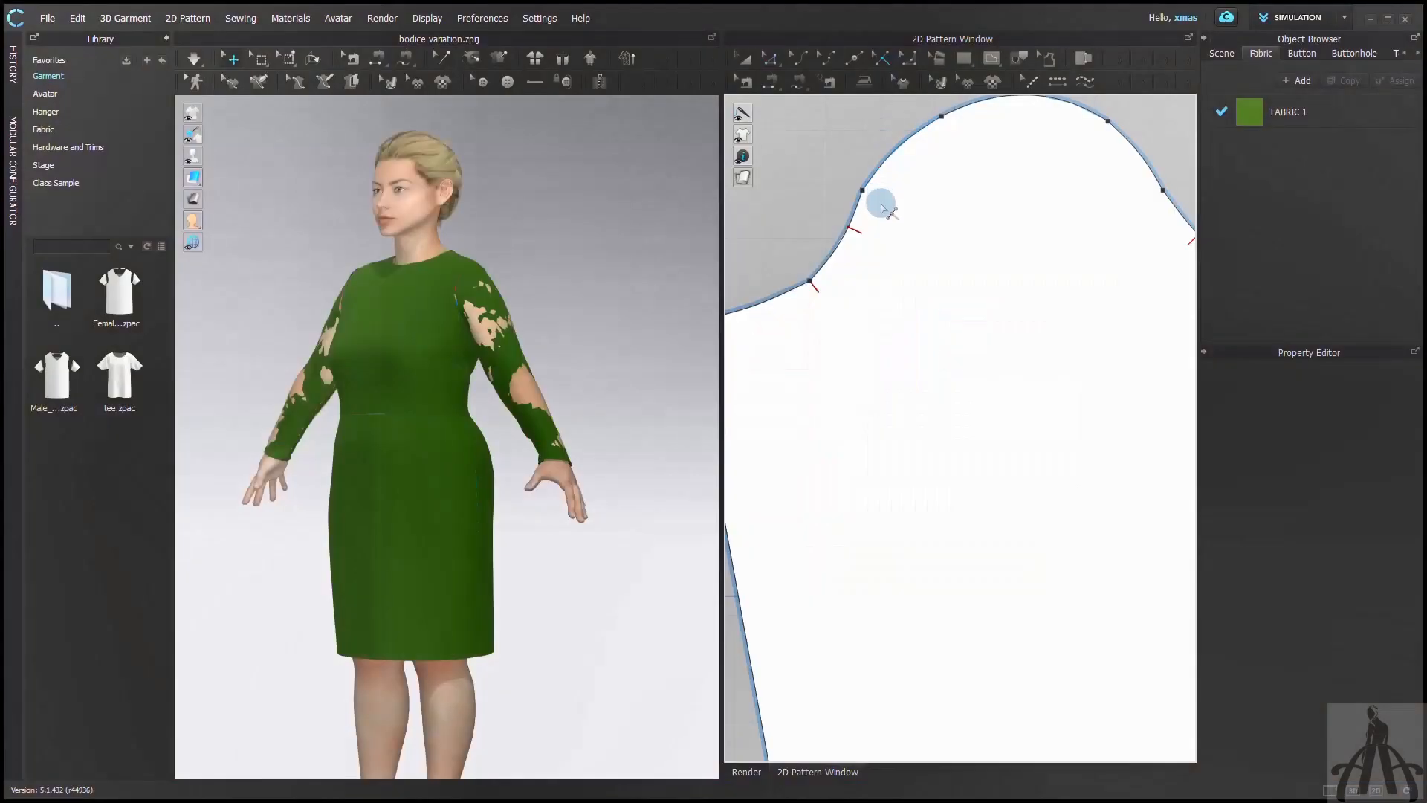
Step: Delete the original notch on the sleeve's front cap curve
click(860, 238)
key(Delete)
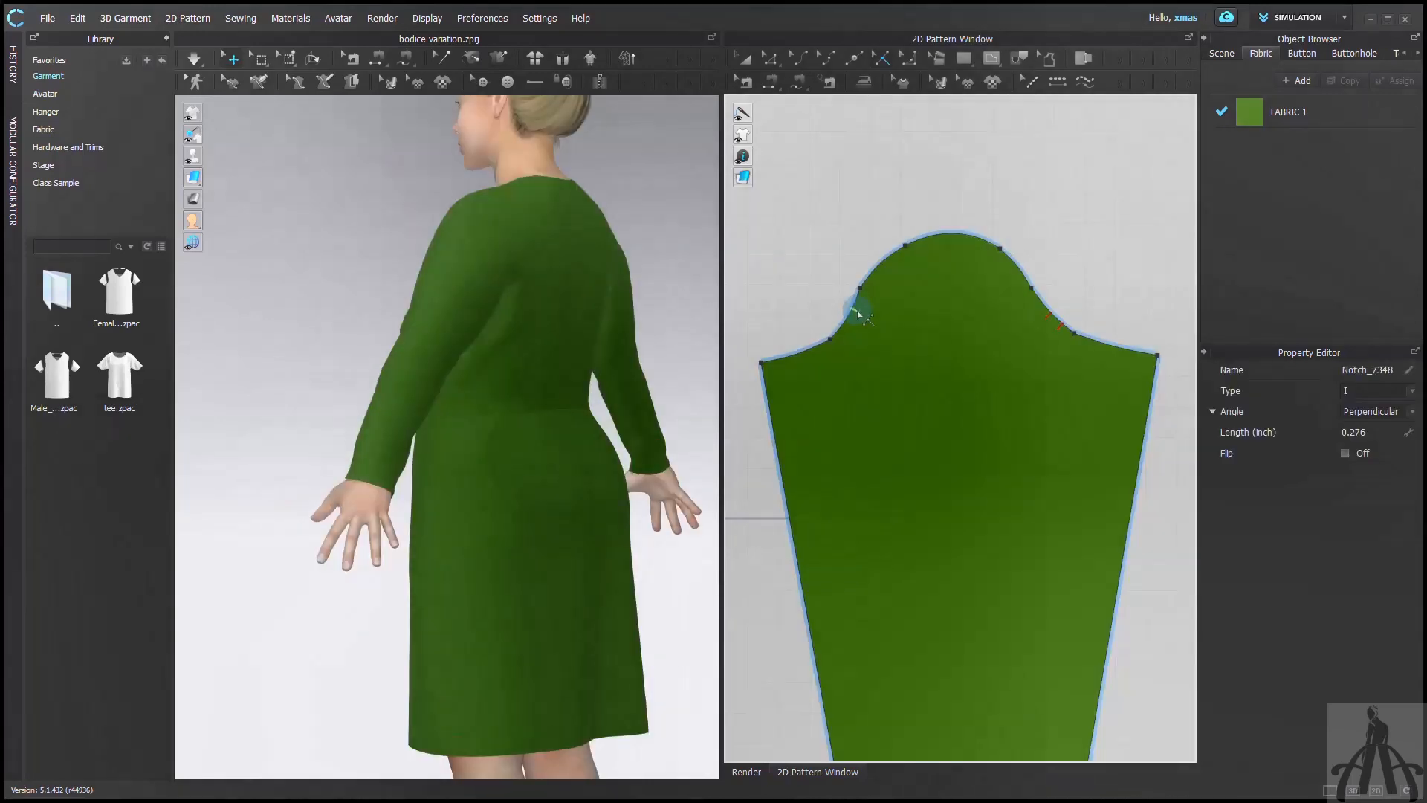
right_click(862, 316)
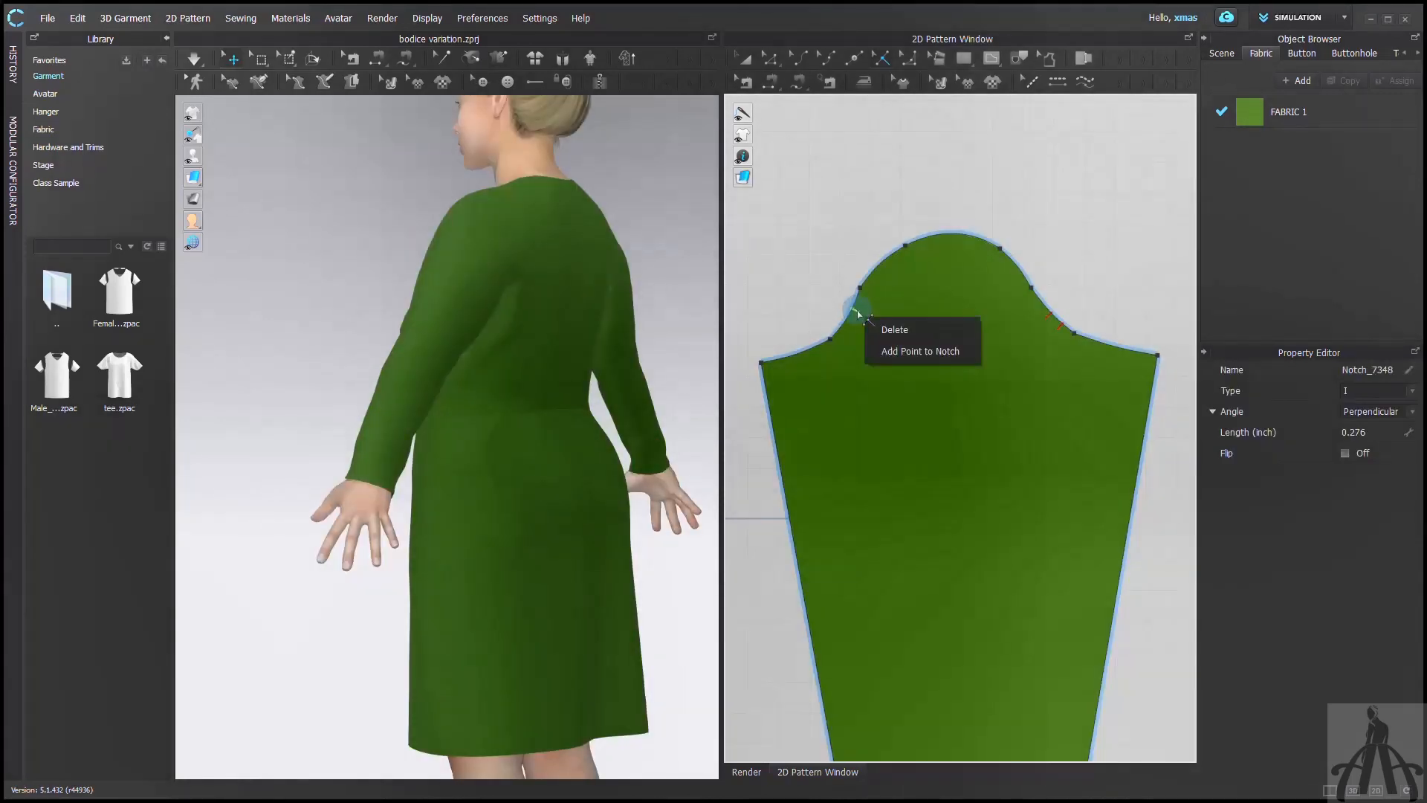
click(898, 327)
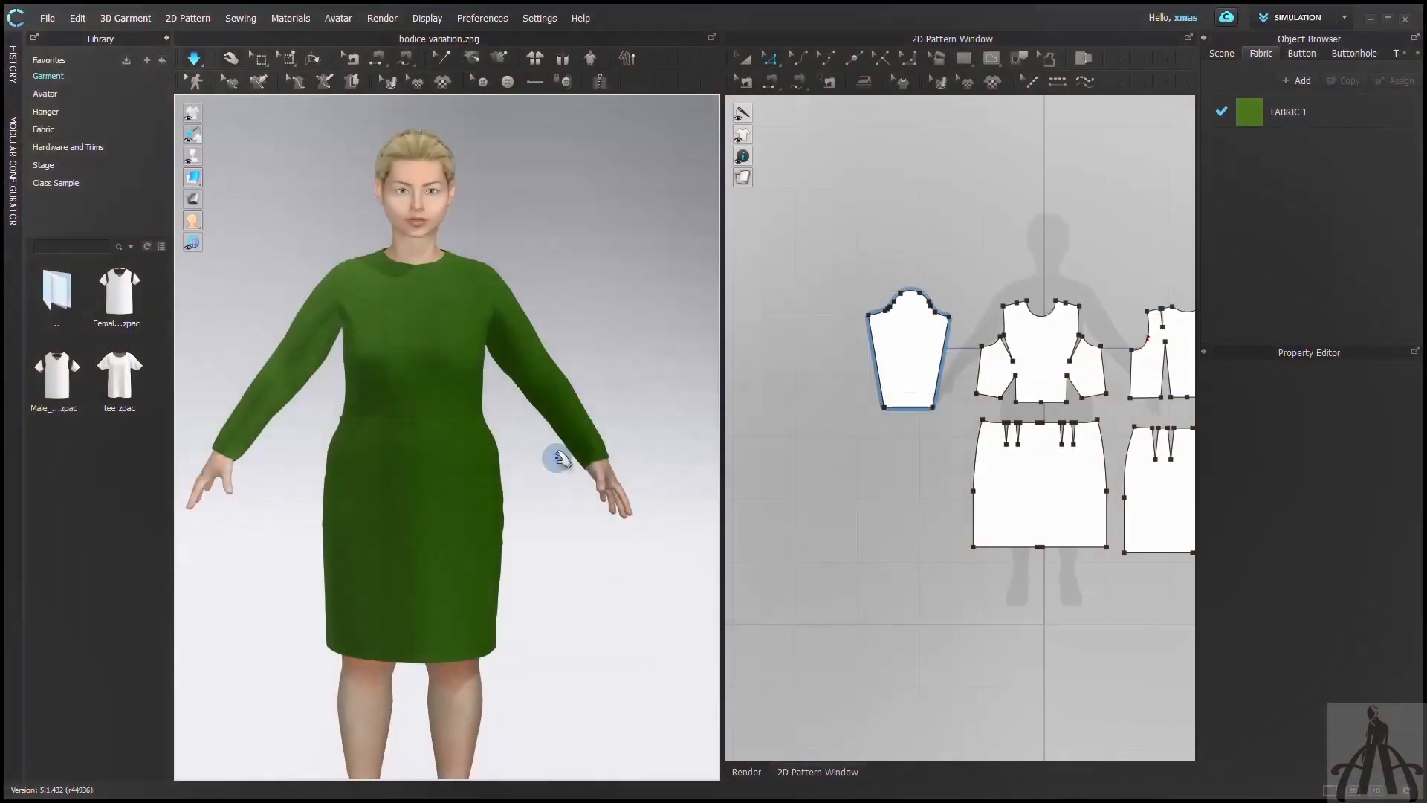
Step: Rename the sleeve's upper back cap notch to "notch back" and select the front cap notch
scroll(840, 396, up, 8)
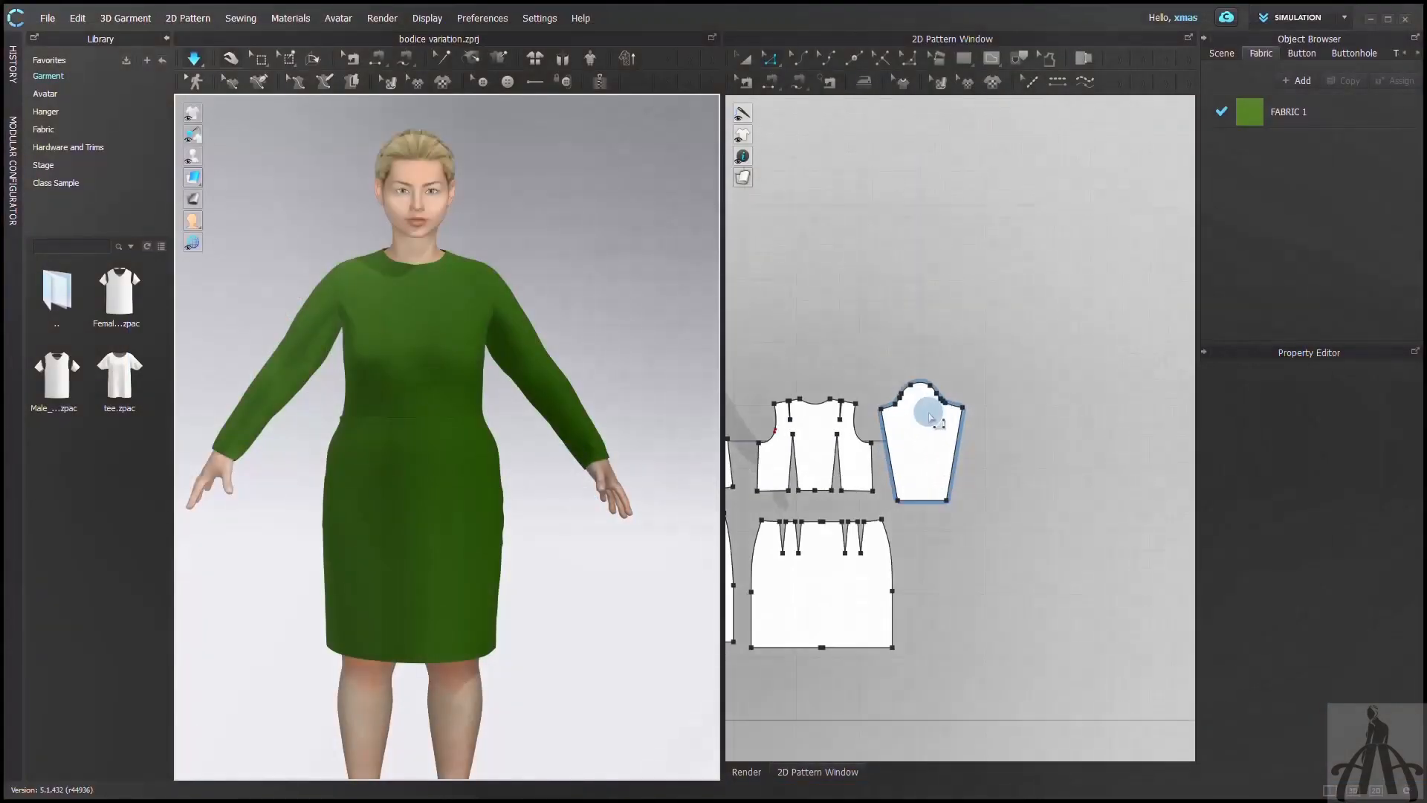
click(881, 58)
click(843, 314)
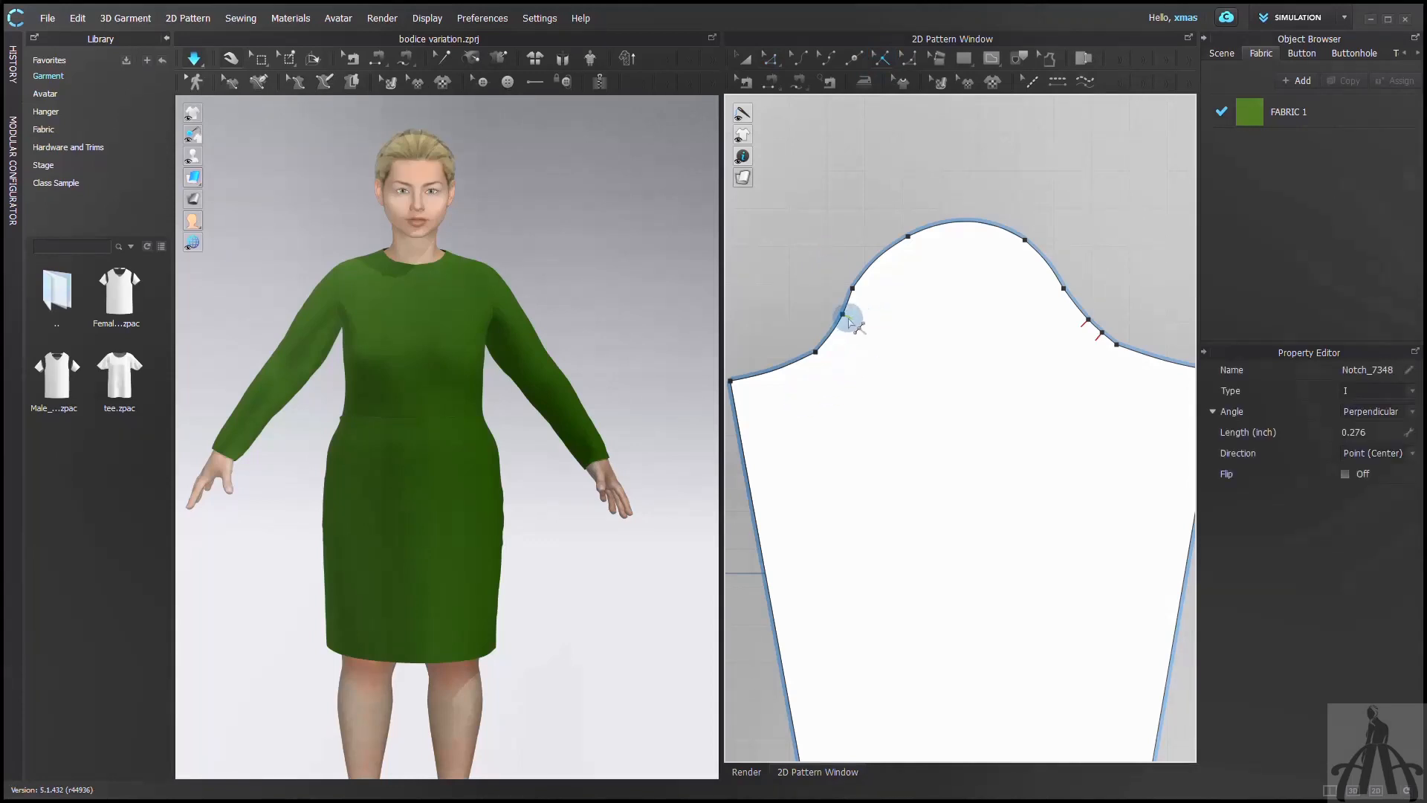
click(1088, 320)
click(1338, 377)
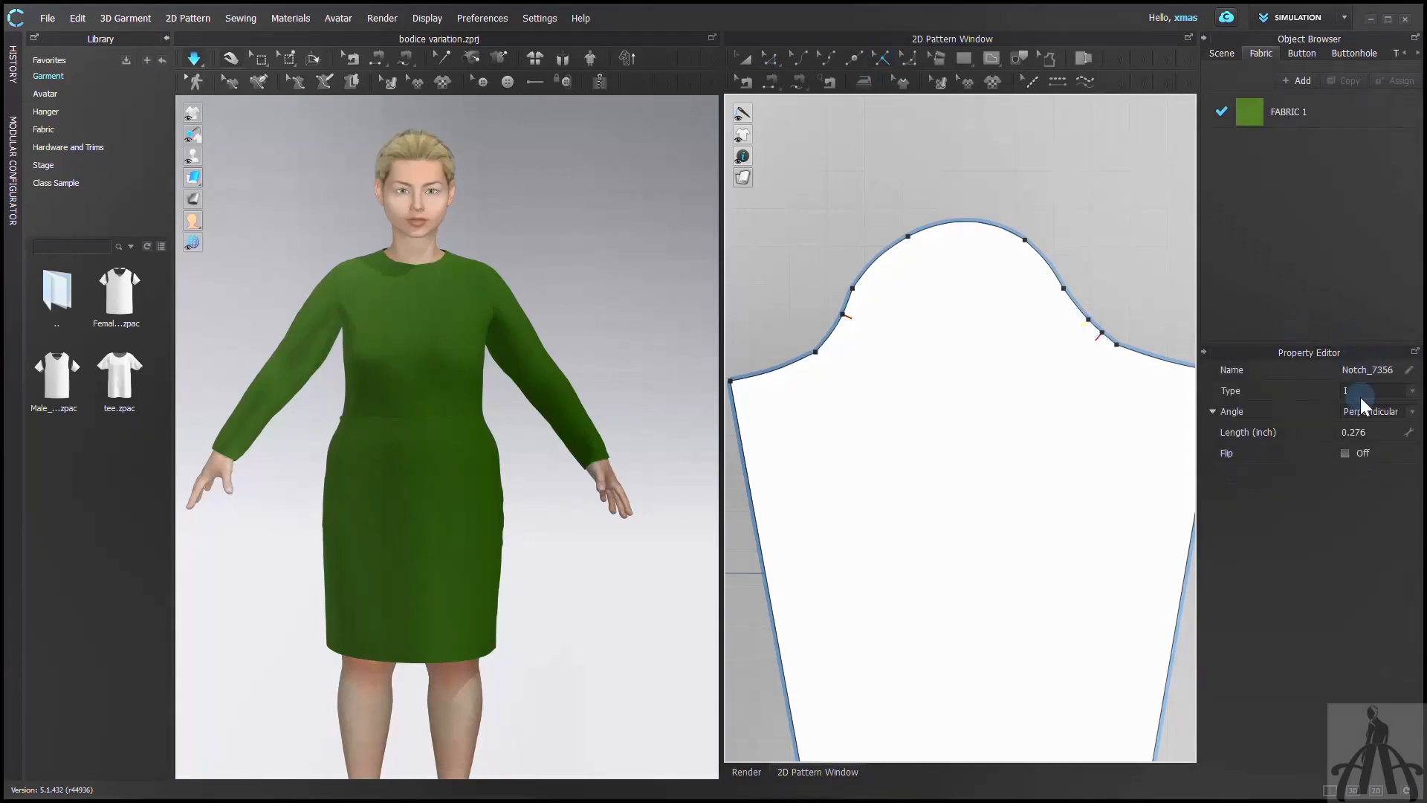
click(1388, 370)
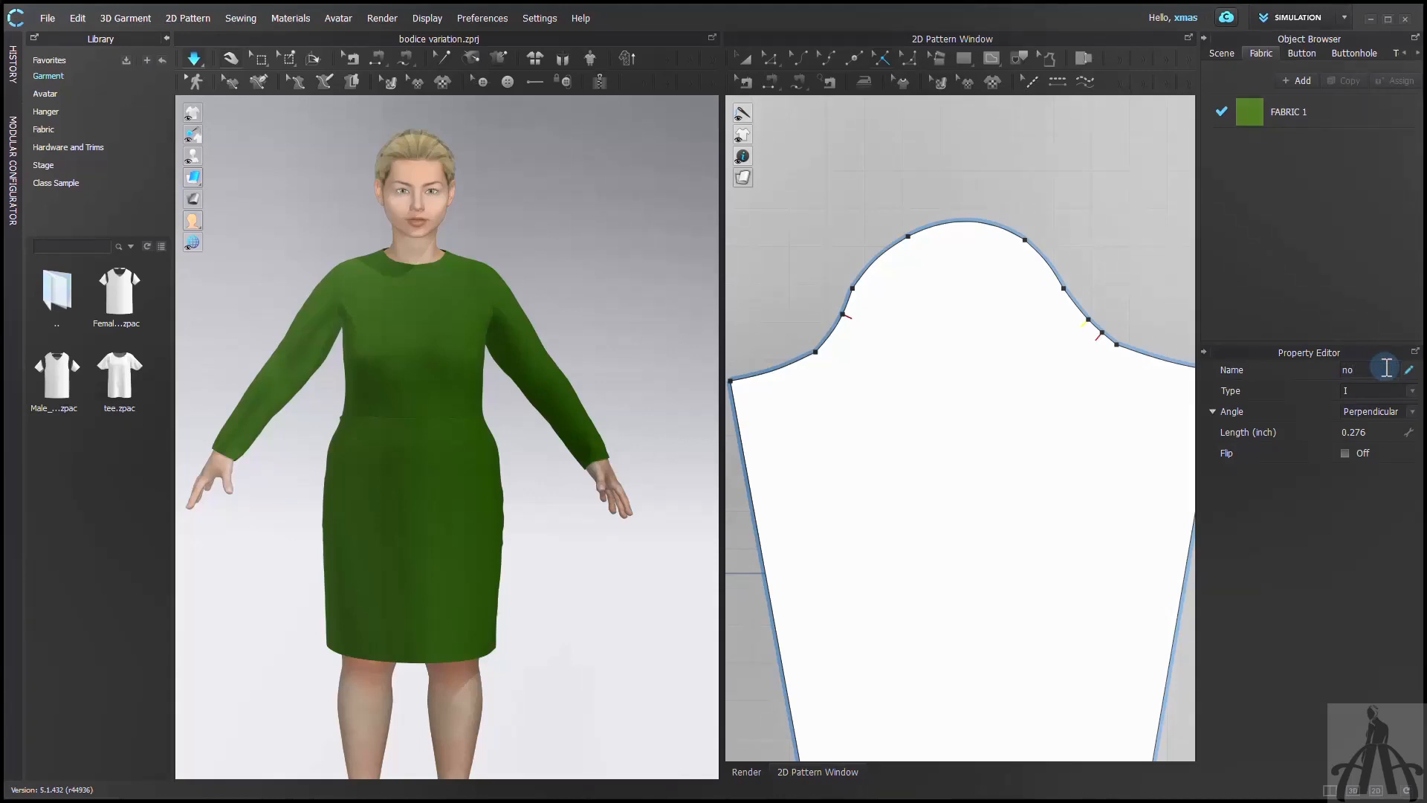
key(Return)
click(852, 320)
click(849, 322)
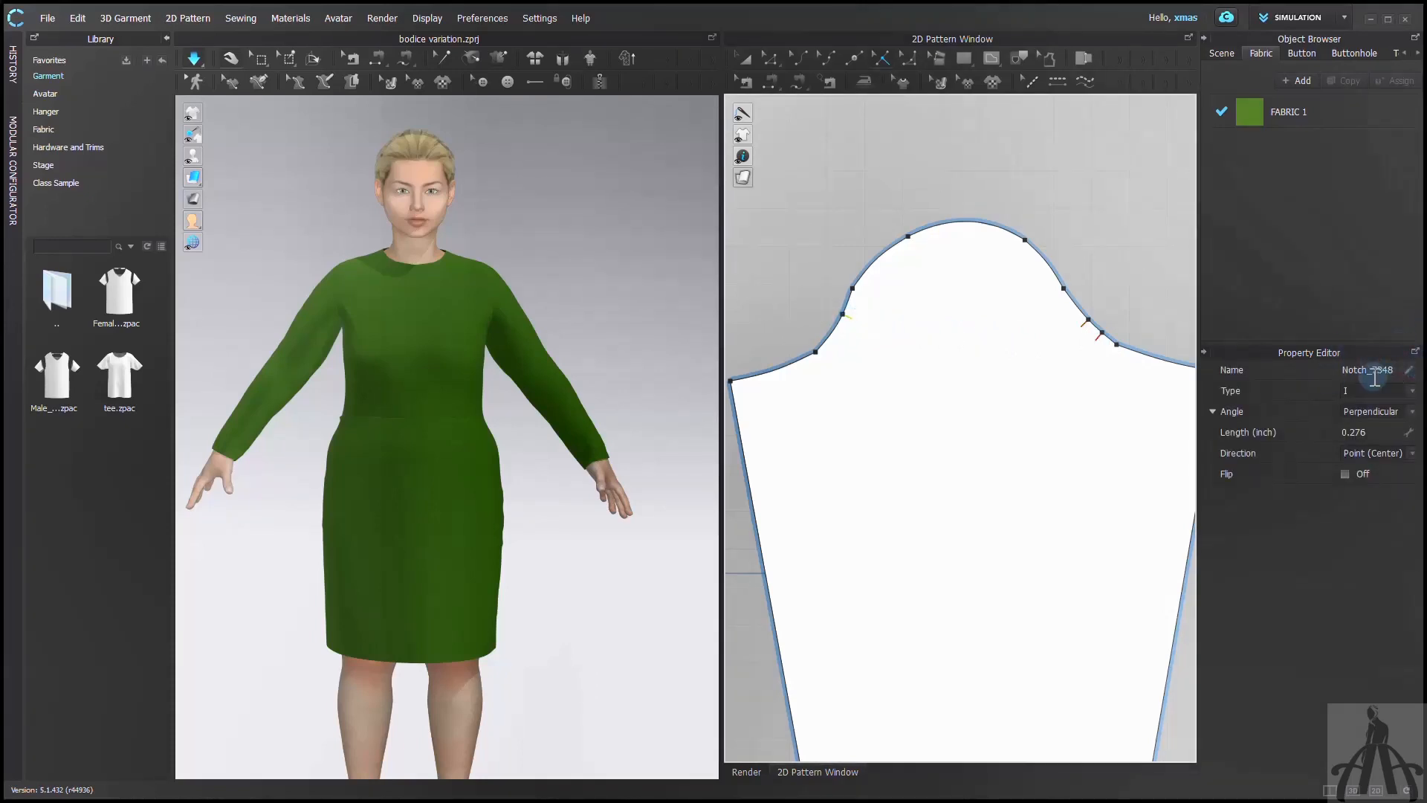
Step: Try the T and V shapes on the upper back cap notch and set its type to L
click(1088, 320)
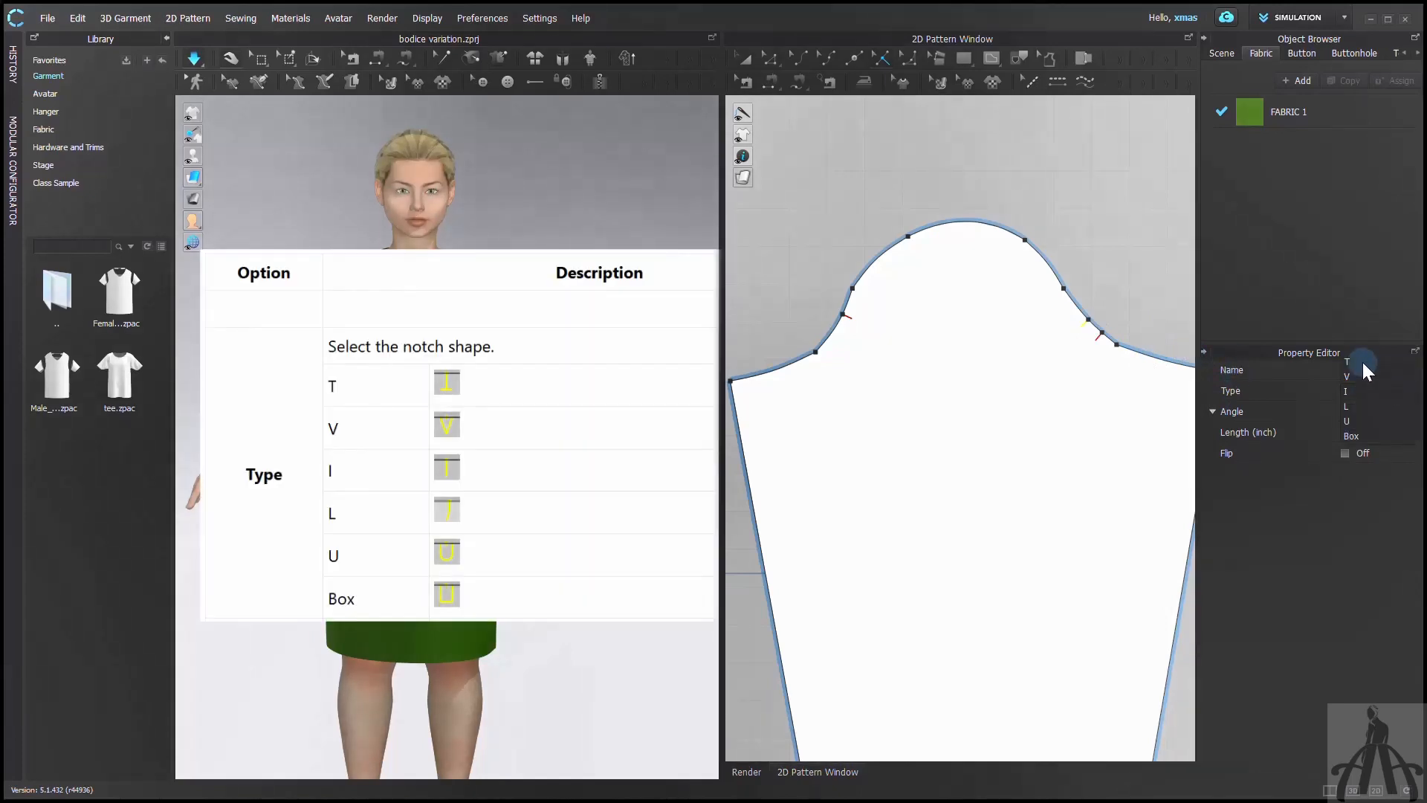
scroll(1141, 341, up, 3)
click(1028, 304)
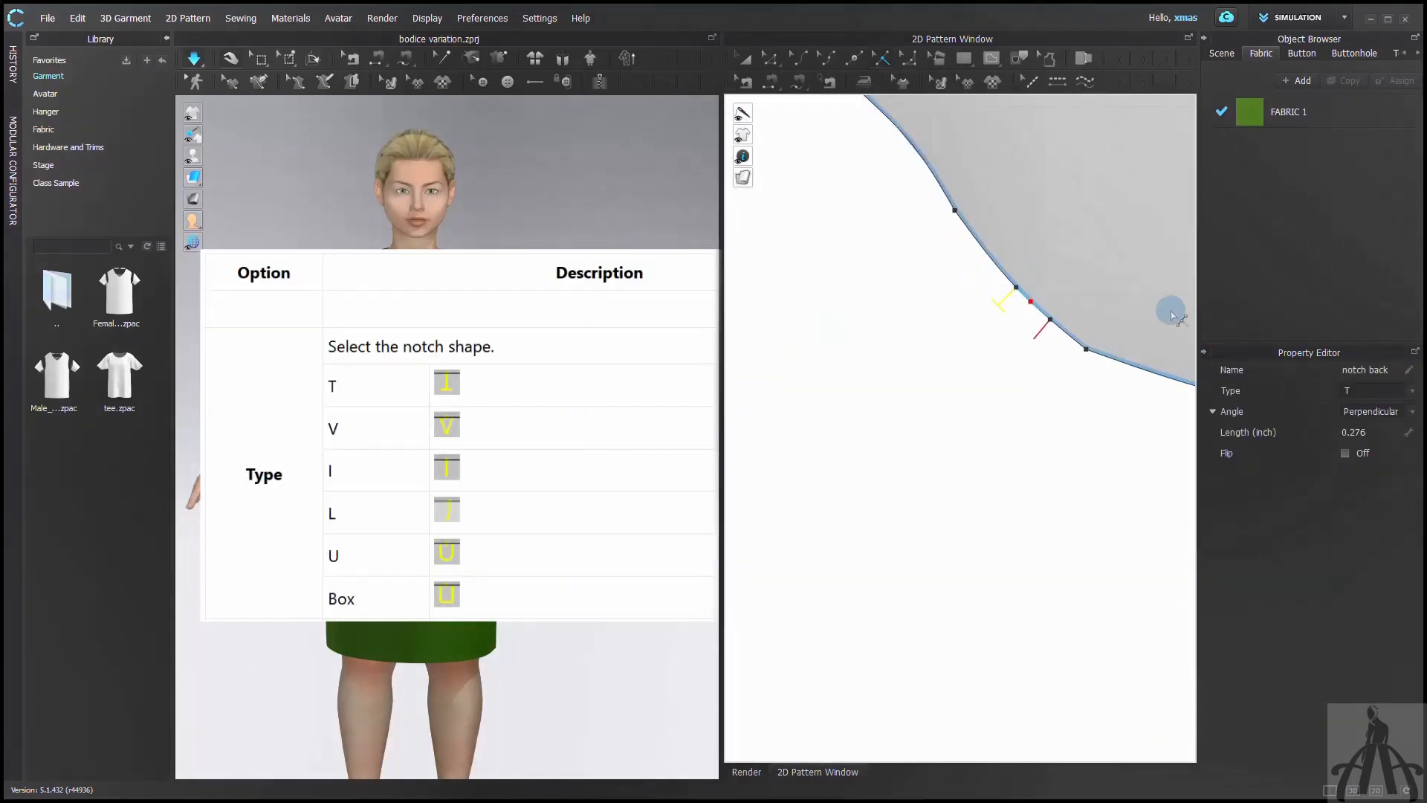
click(1352, 398)
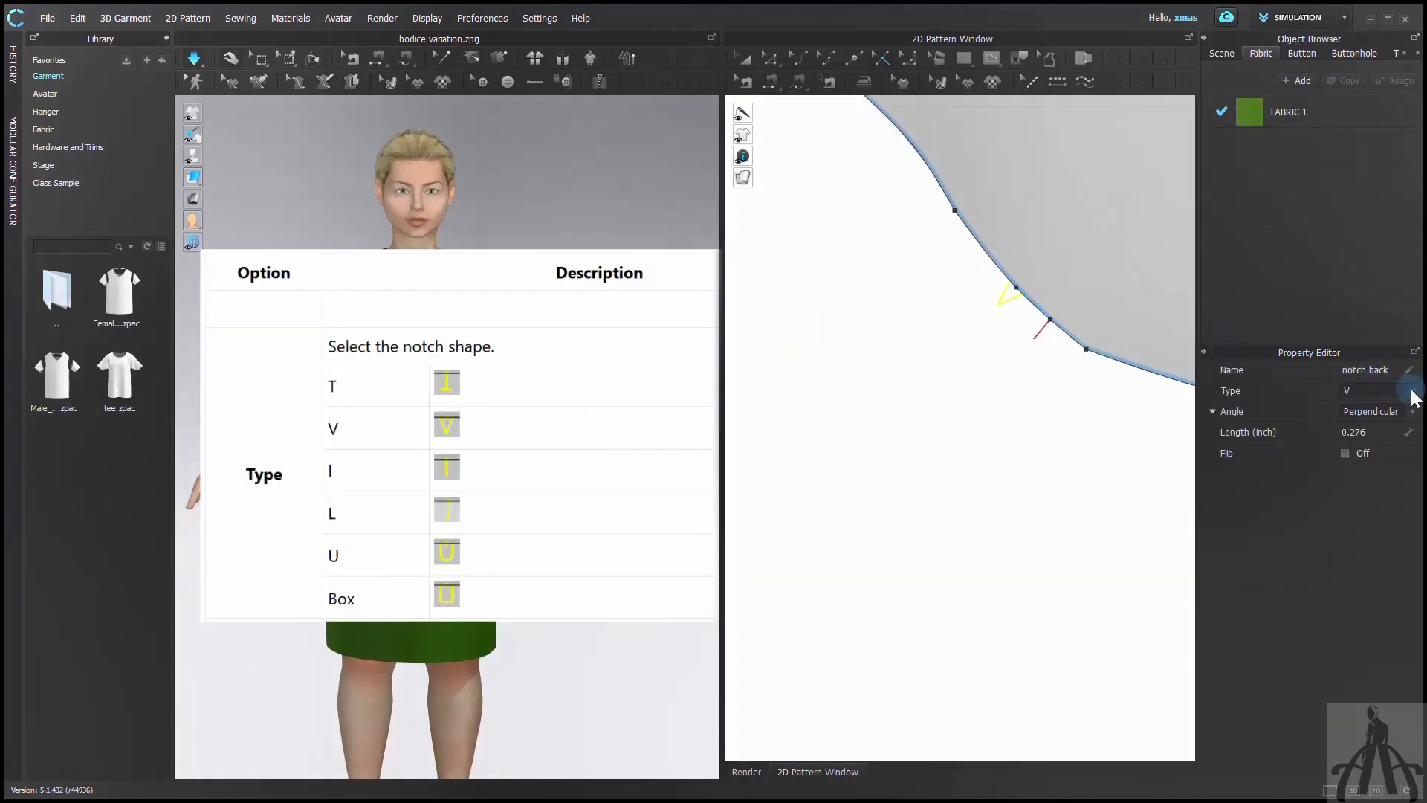
click(1406, 393)
click(1102, 294)
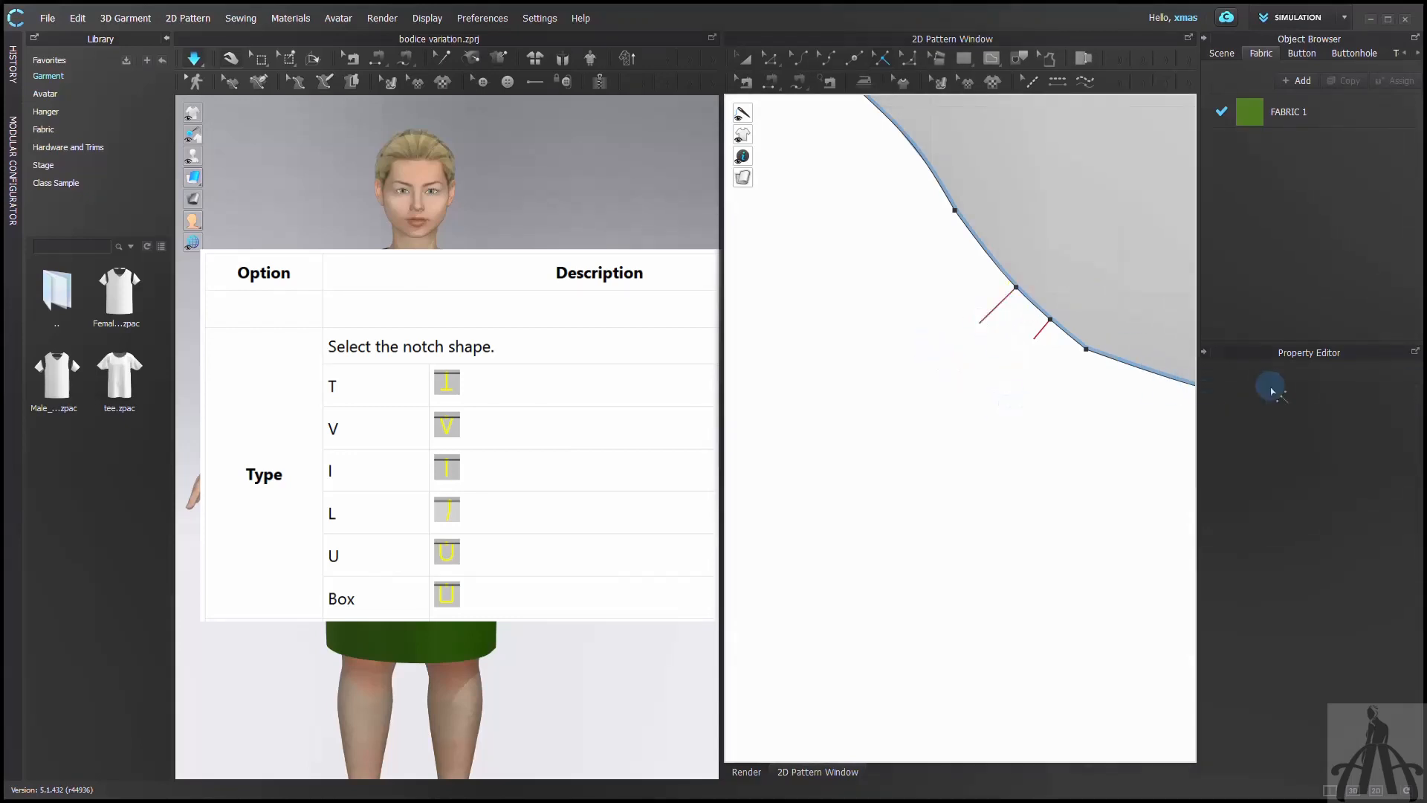
click(988, 327)
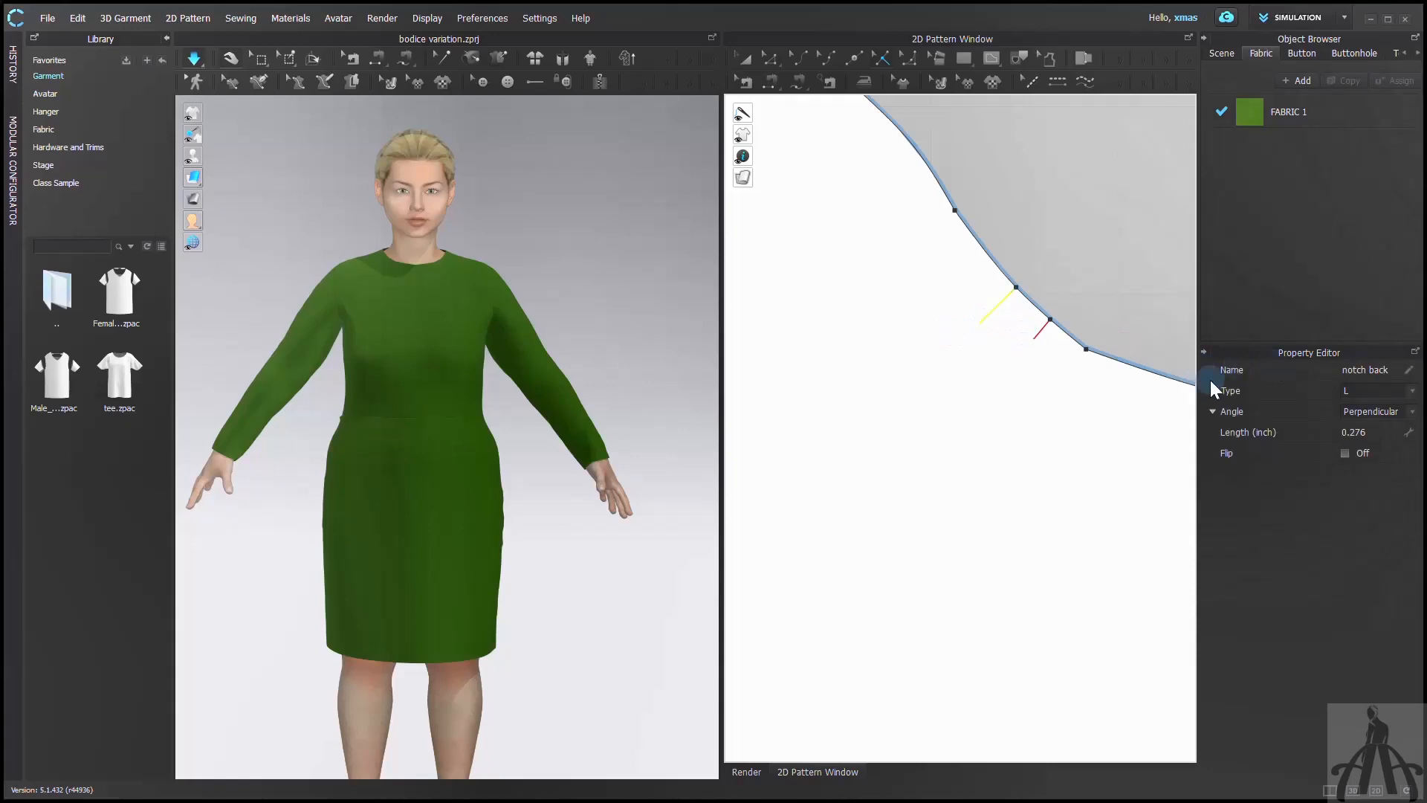
Step: Add a notch on the sleeve's side edge below the back underarm corner and set its type to L
scroll(806, 417, down, 4)
scroll(937, 464, up, 4)
click(1146, 510)
click(1414, 392)
click(1348, 406)
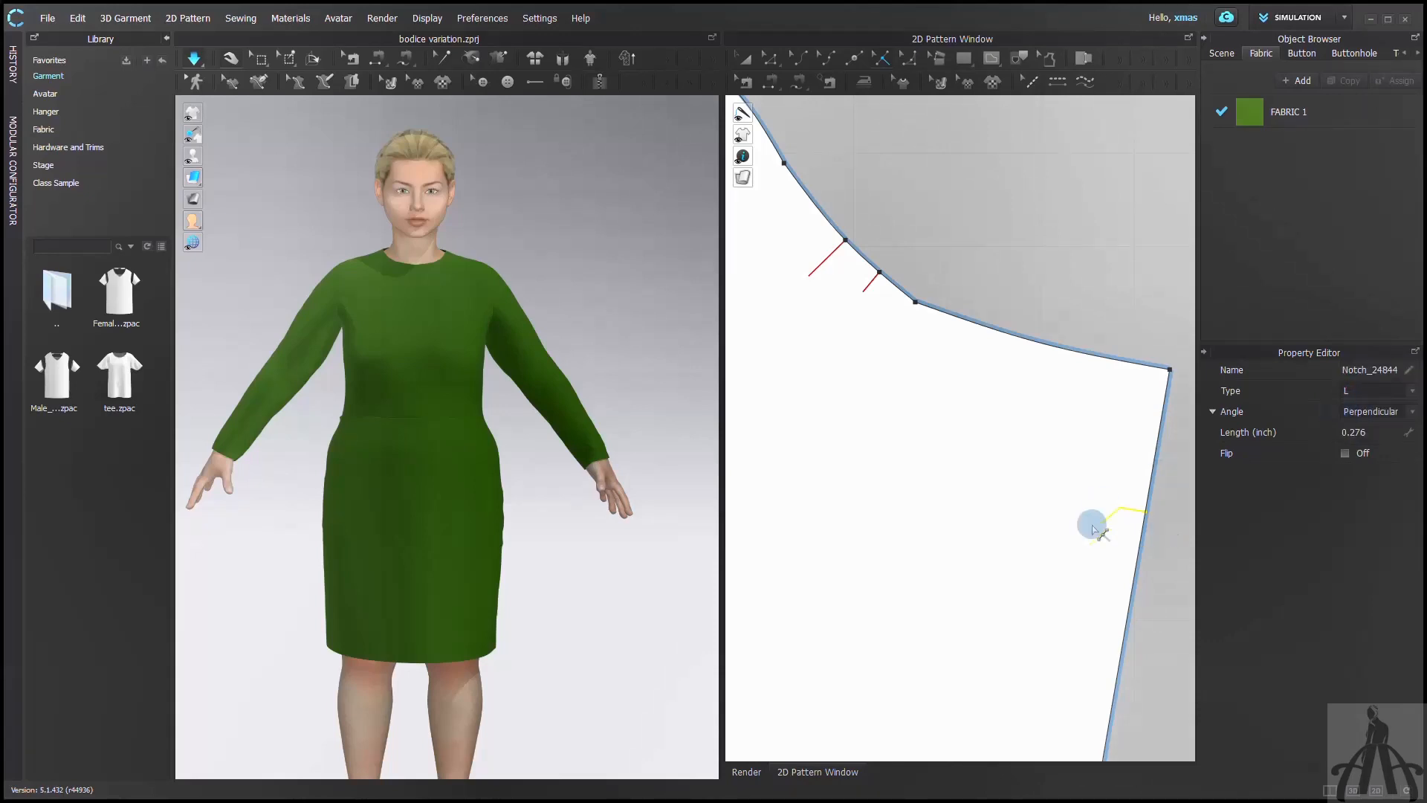
Step: Try the Box type on the upper back cap notch with a custom angle of 130
click(1074, 532)
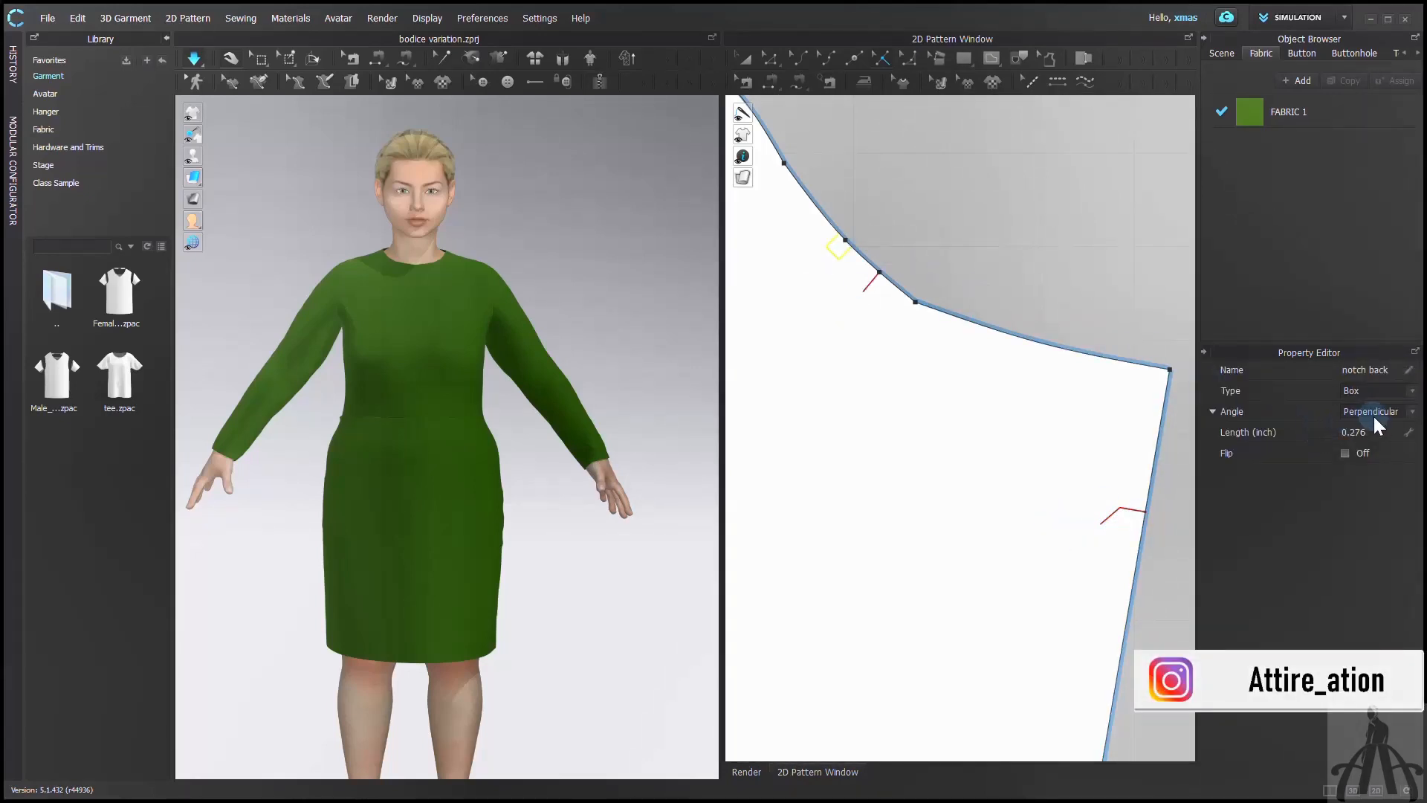
click(1413, 412)
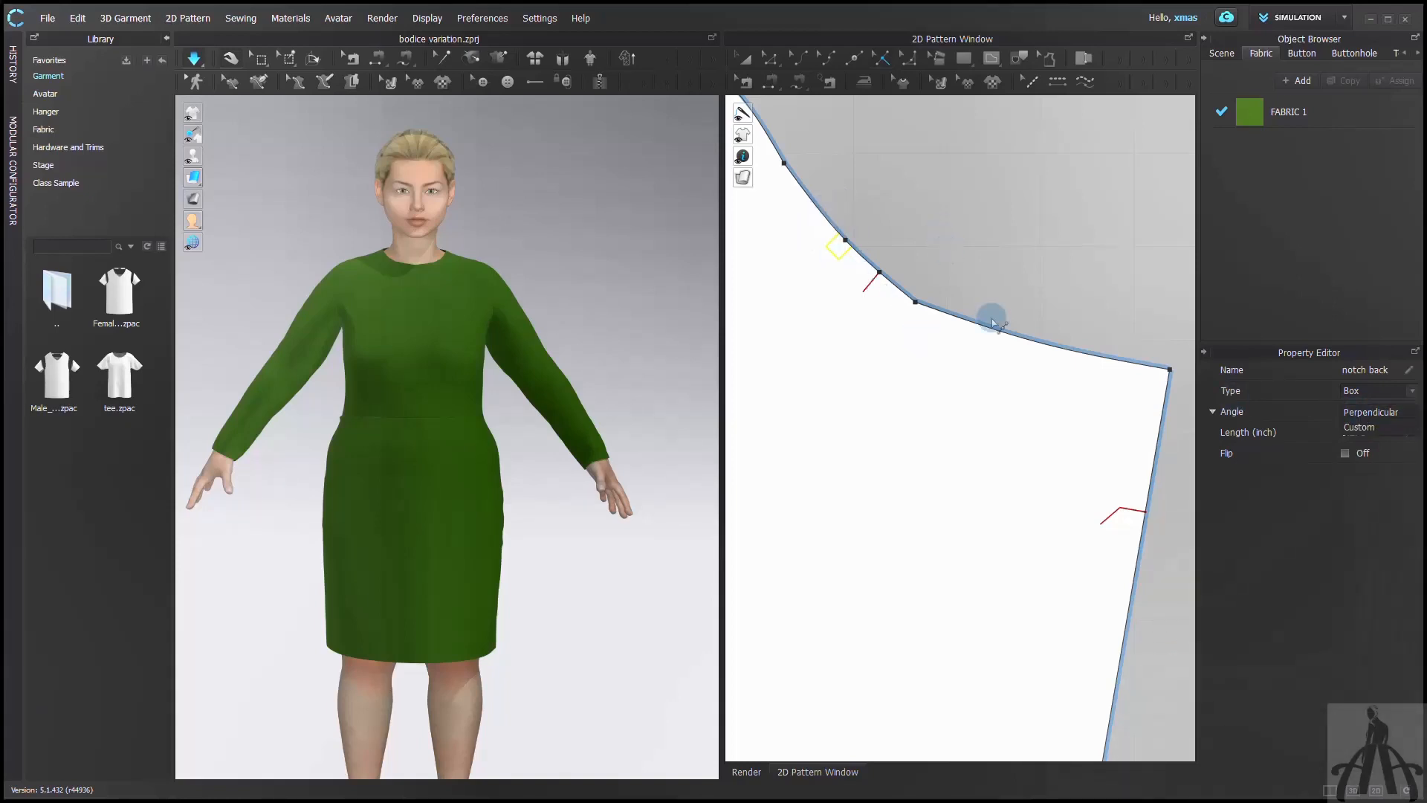
click(1360, 428)
click(1376, 429)
text(130)
key(Return)
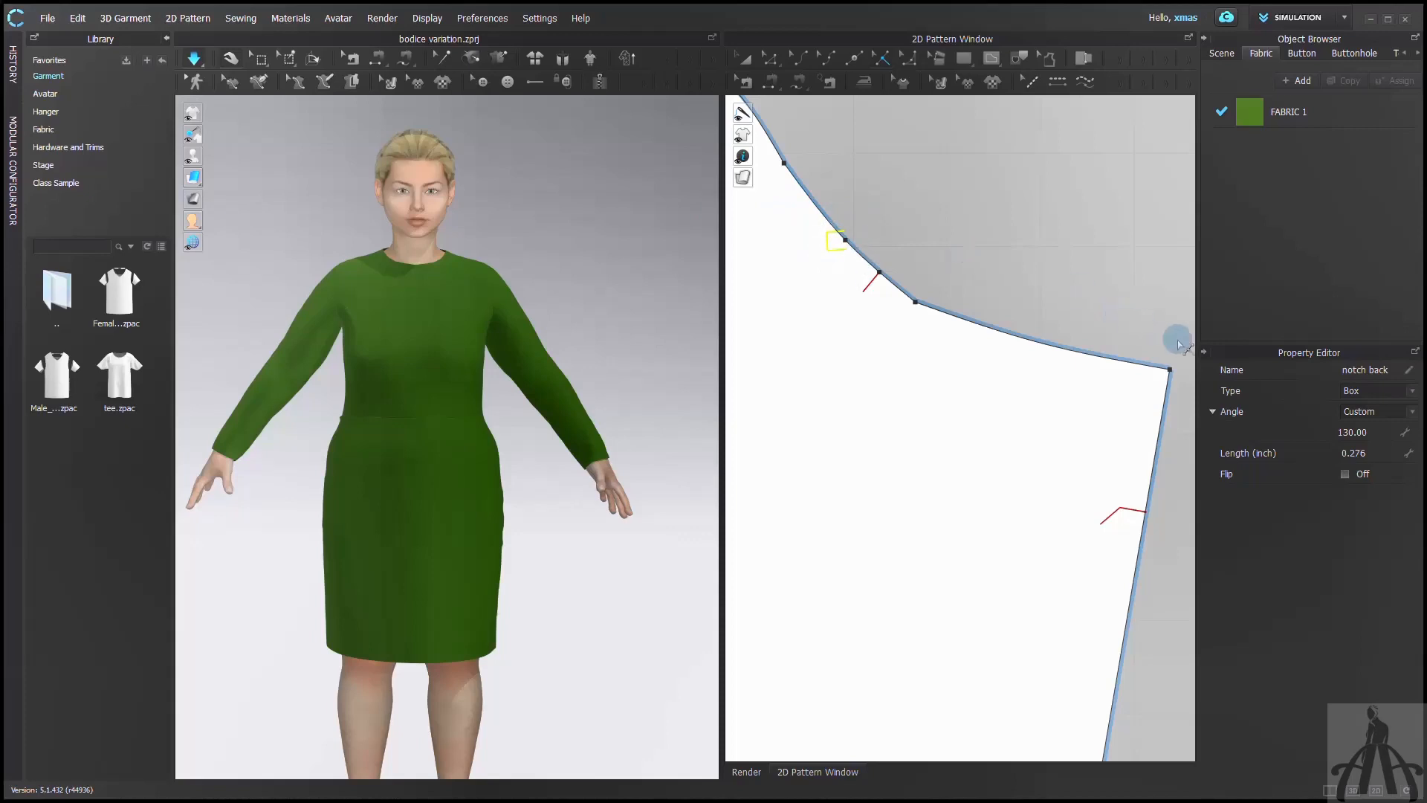
Step: Set the upper back cap notch to a Perpendicular angle, a length of 0.3 inch and type I
click(1414, 421)
click(1349, 394)
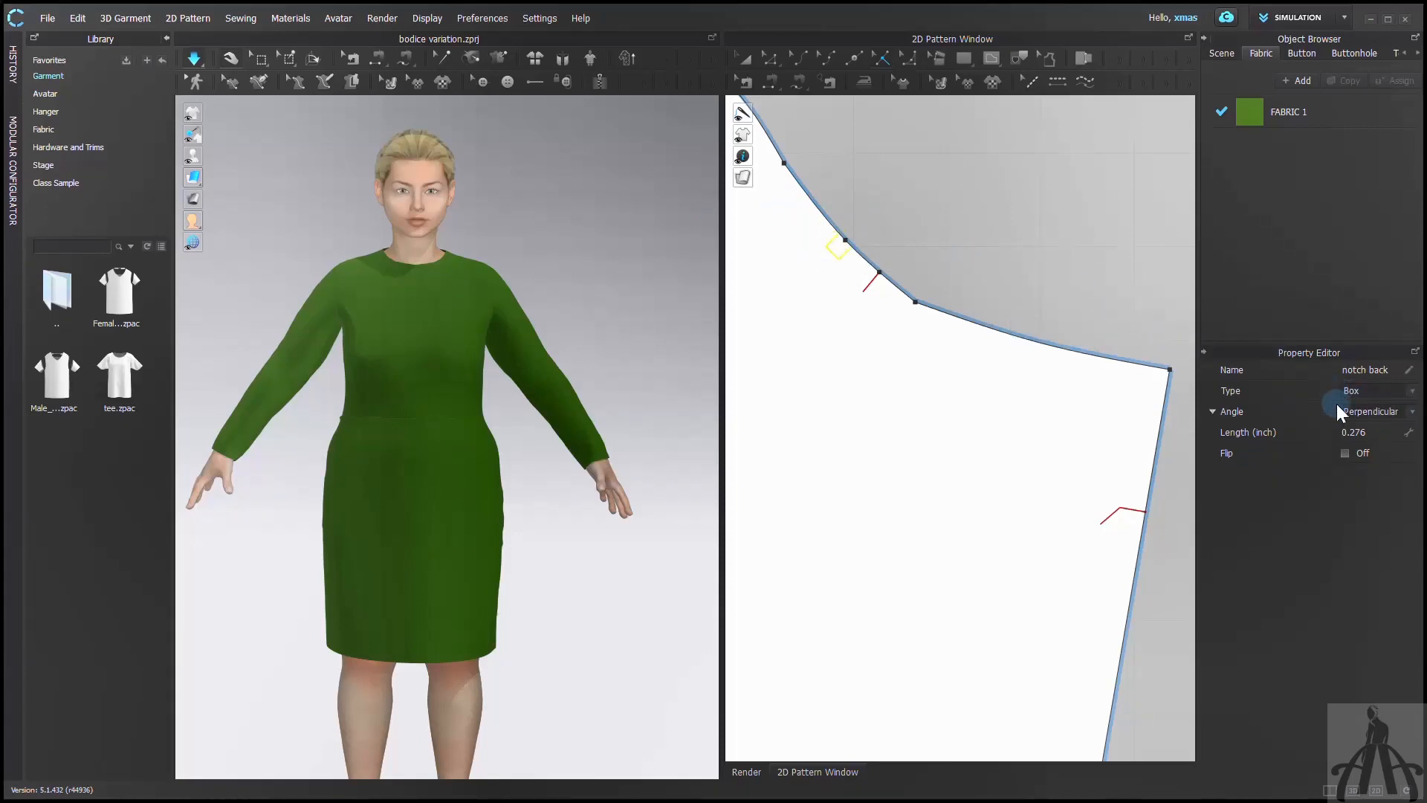
click(1376, 431)
click(1373, 435)
text(.3)
click(1346, 453)
click(1349, 346)
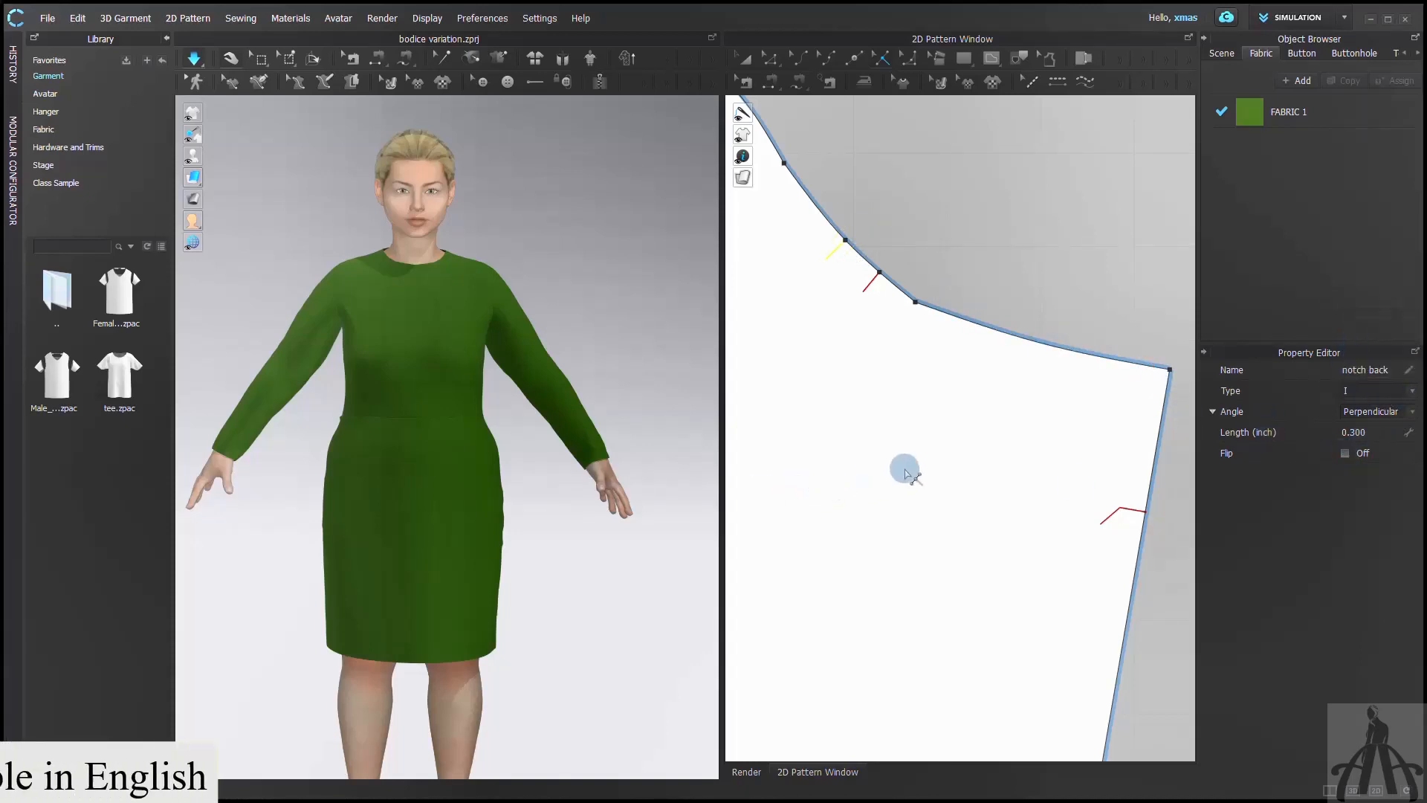
Step: Remove the L-shaped notch from the sleeve's side edge
click(1119, 511)
key(ctrl+z)
scroll(1005, 513, down, 6)
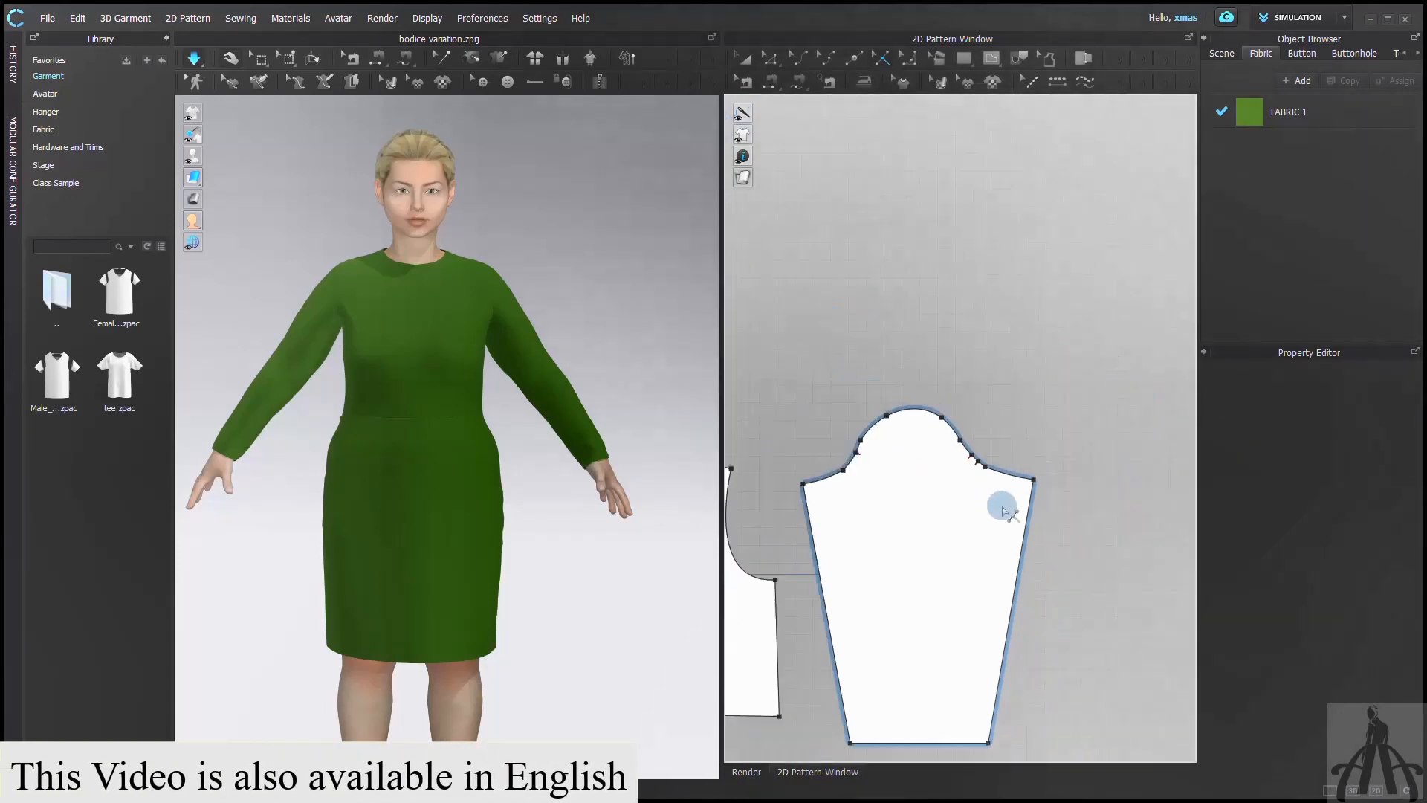